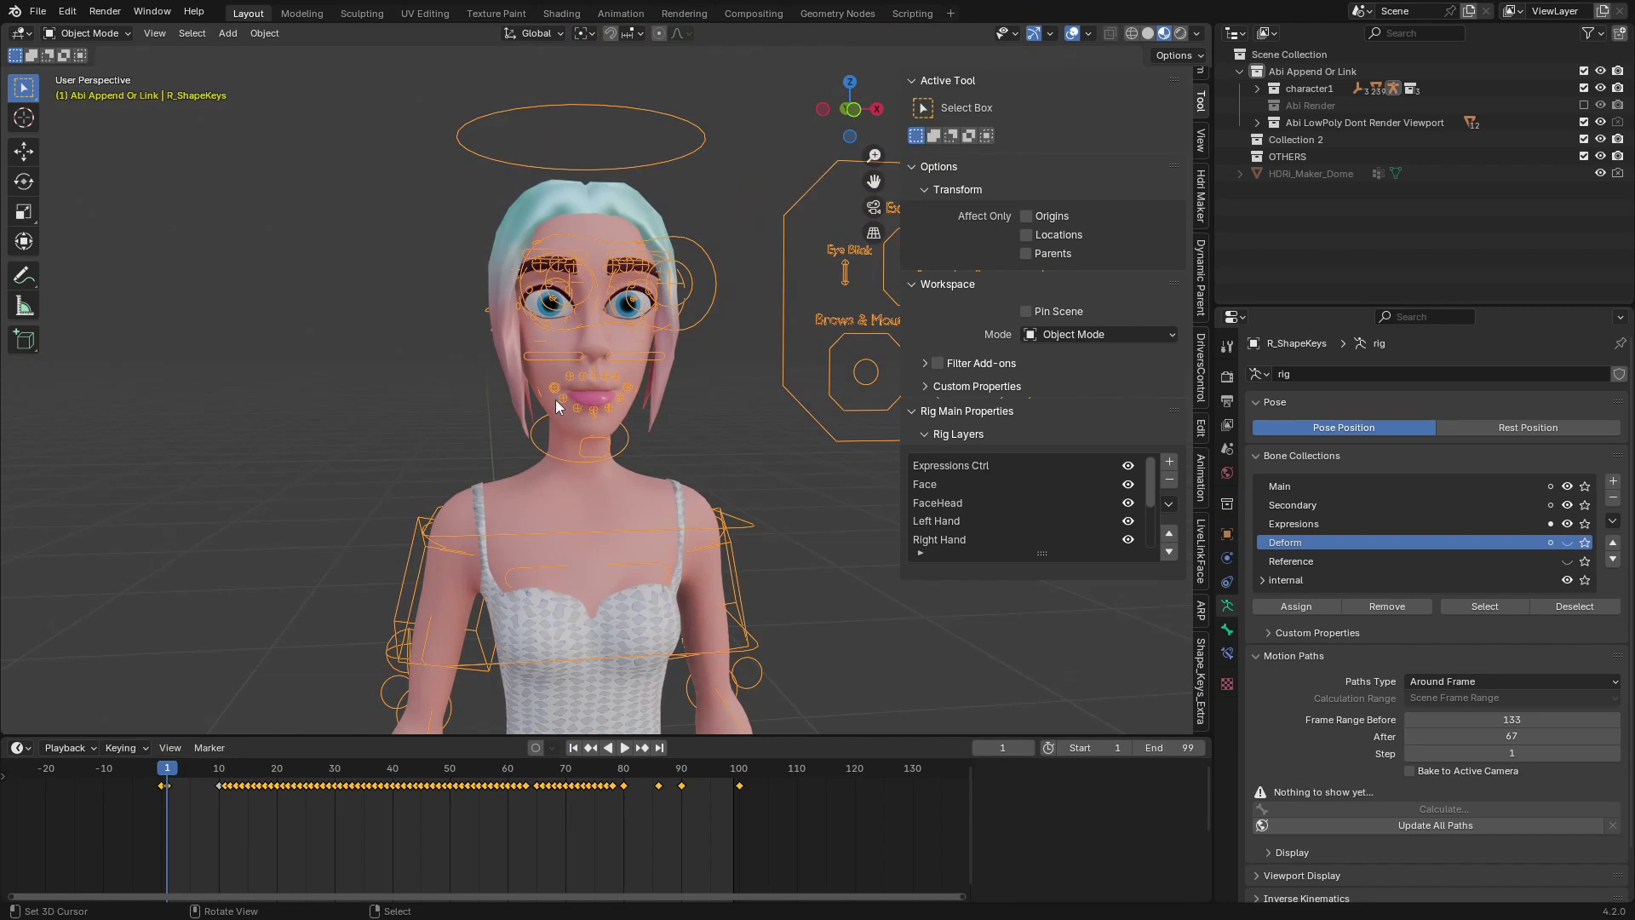
Select everything, play the facial animation with the face in close-up, and stop playback at frame 35.
{"action": "key", "text": "a"}
{"action": "key", "text": "space"}
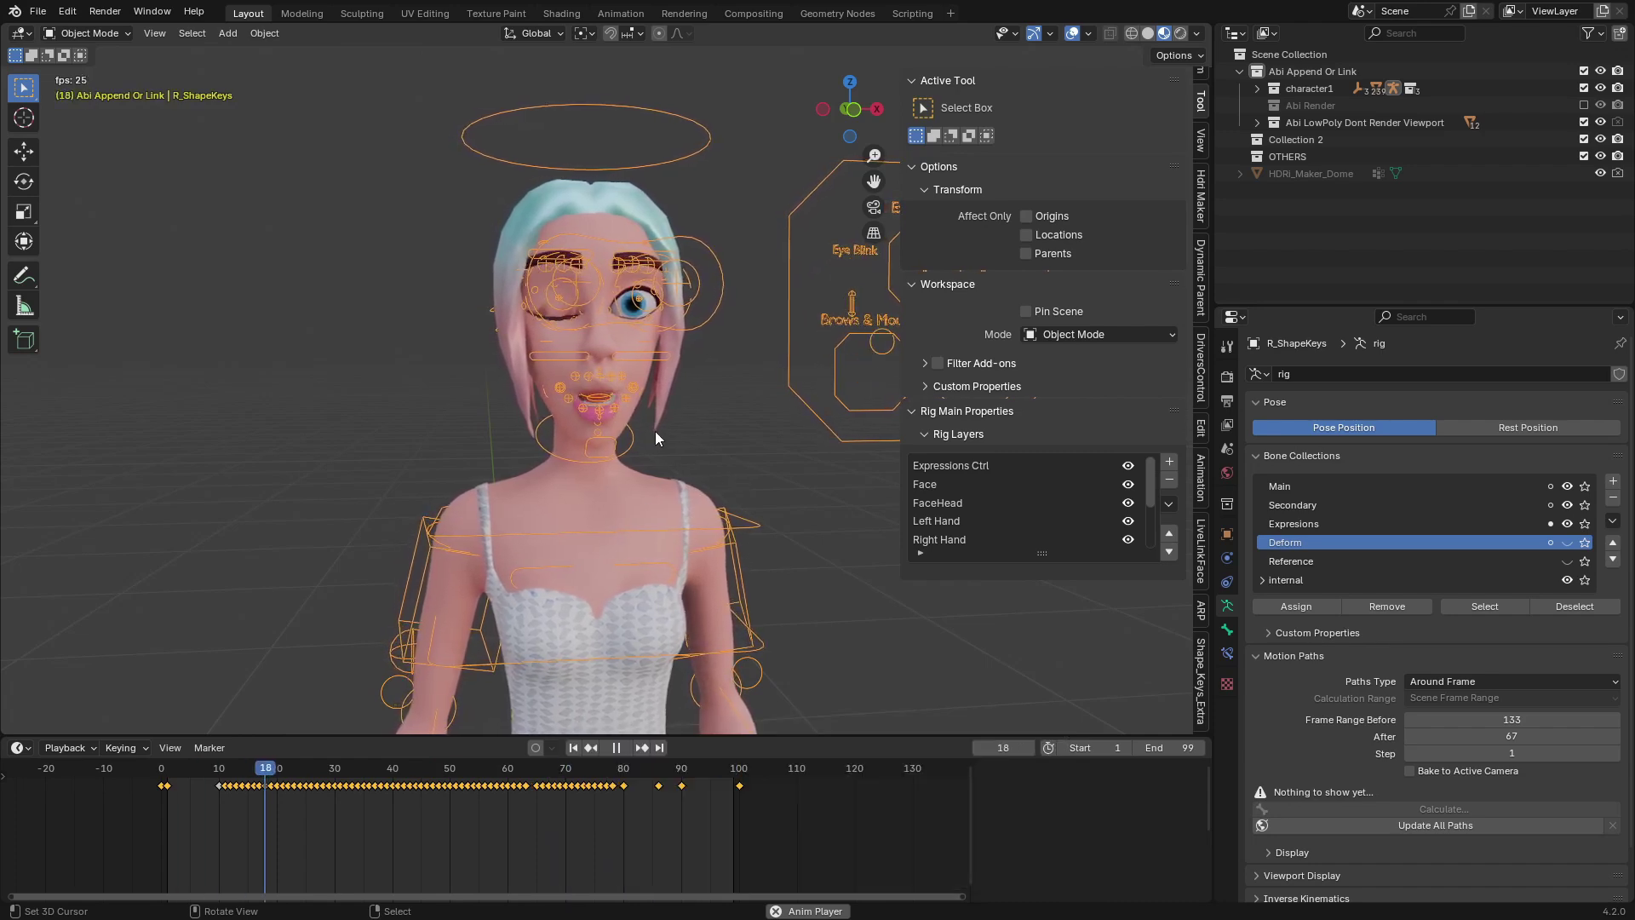
{"action": "middle_click_drag", "start_coordinate": [771, 564], "coordinate": [656, 393], "text": "shift"}
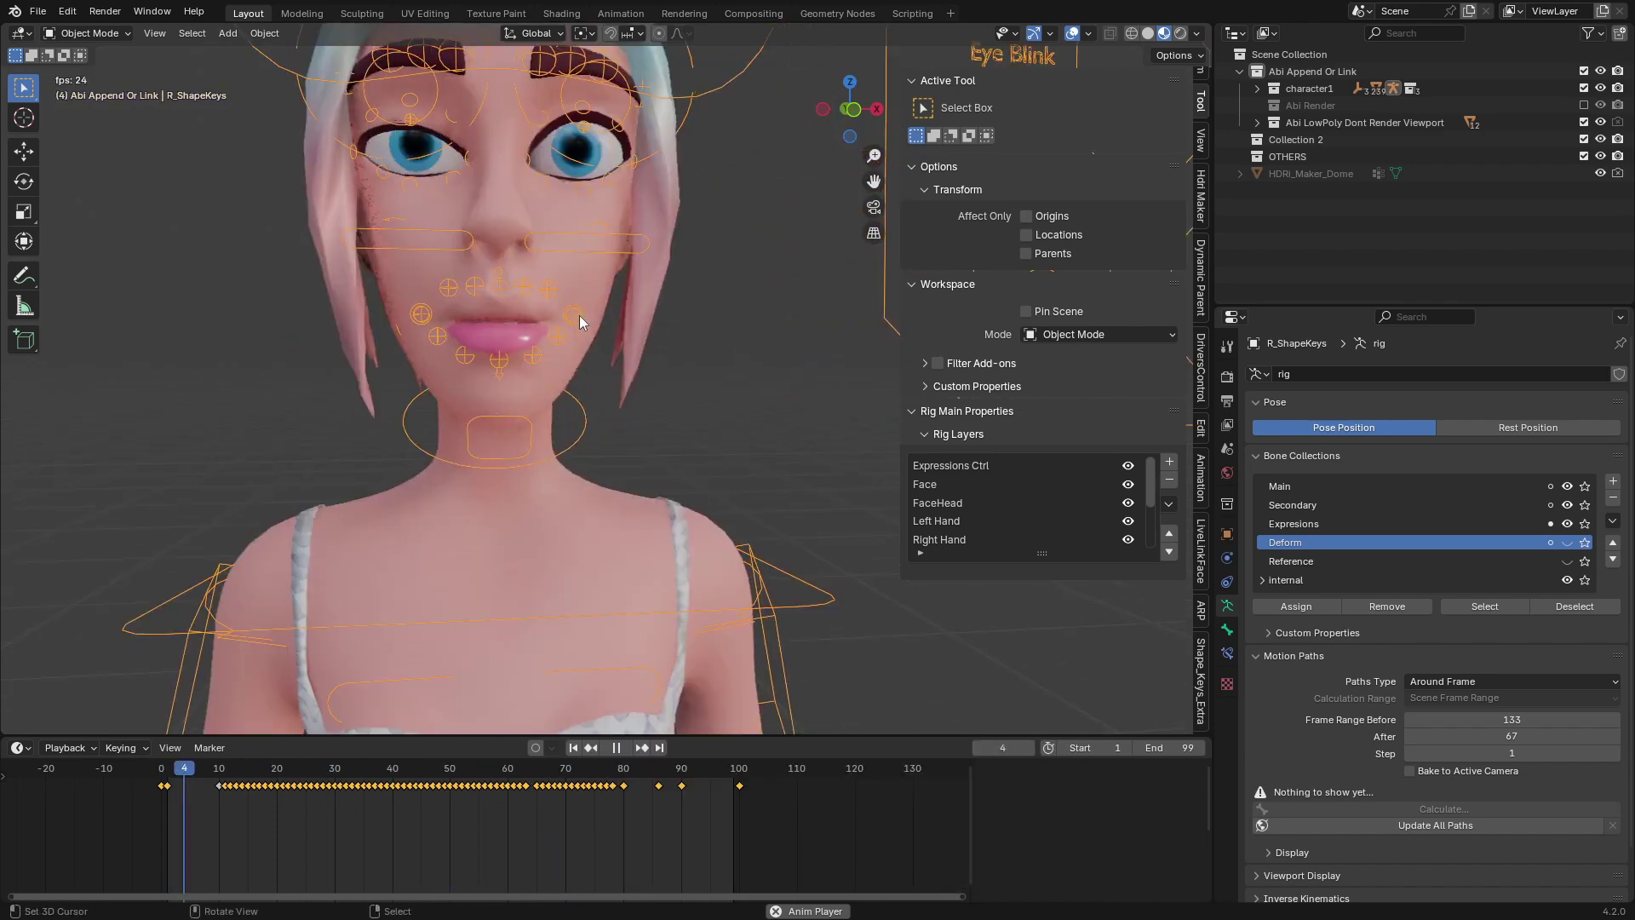
{"action": "key", "text": "space"}
Select the character's body mesh and look through its list of ARKit and expression shape keys.
{"action": "left_click", "coordinate": [536, 488]}
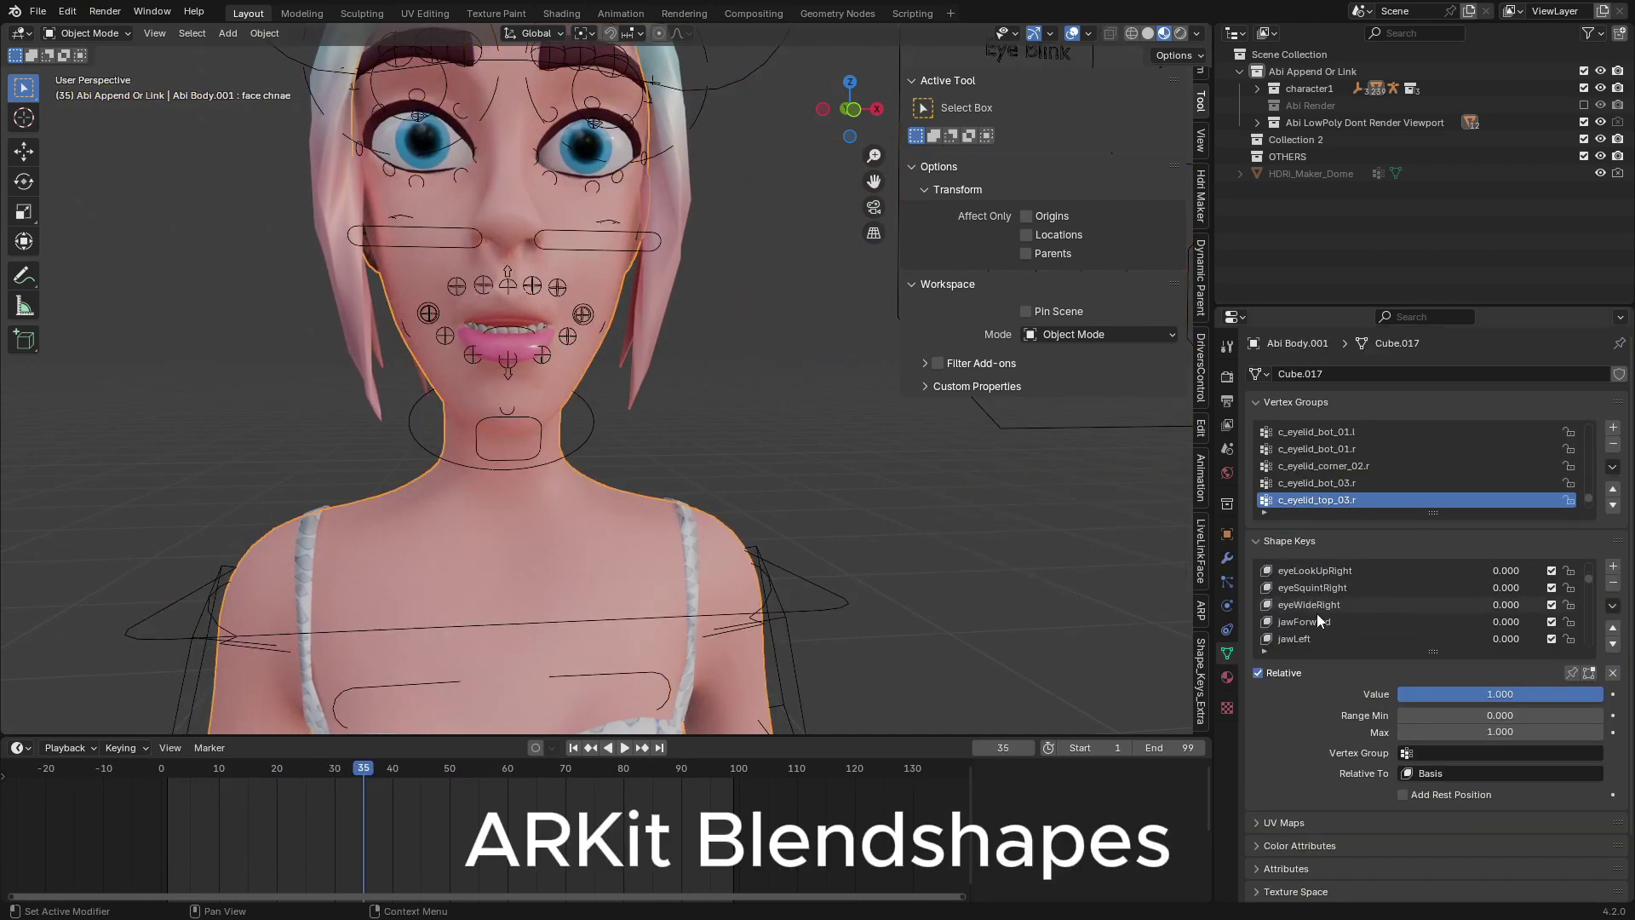
{"action": "scroll", "coordinate": [1317, 613], "scroll_direction": "down", "scroll_amount": 15}
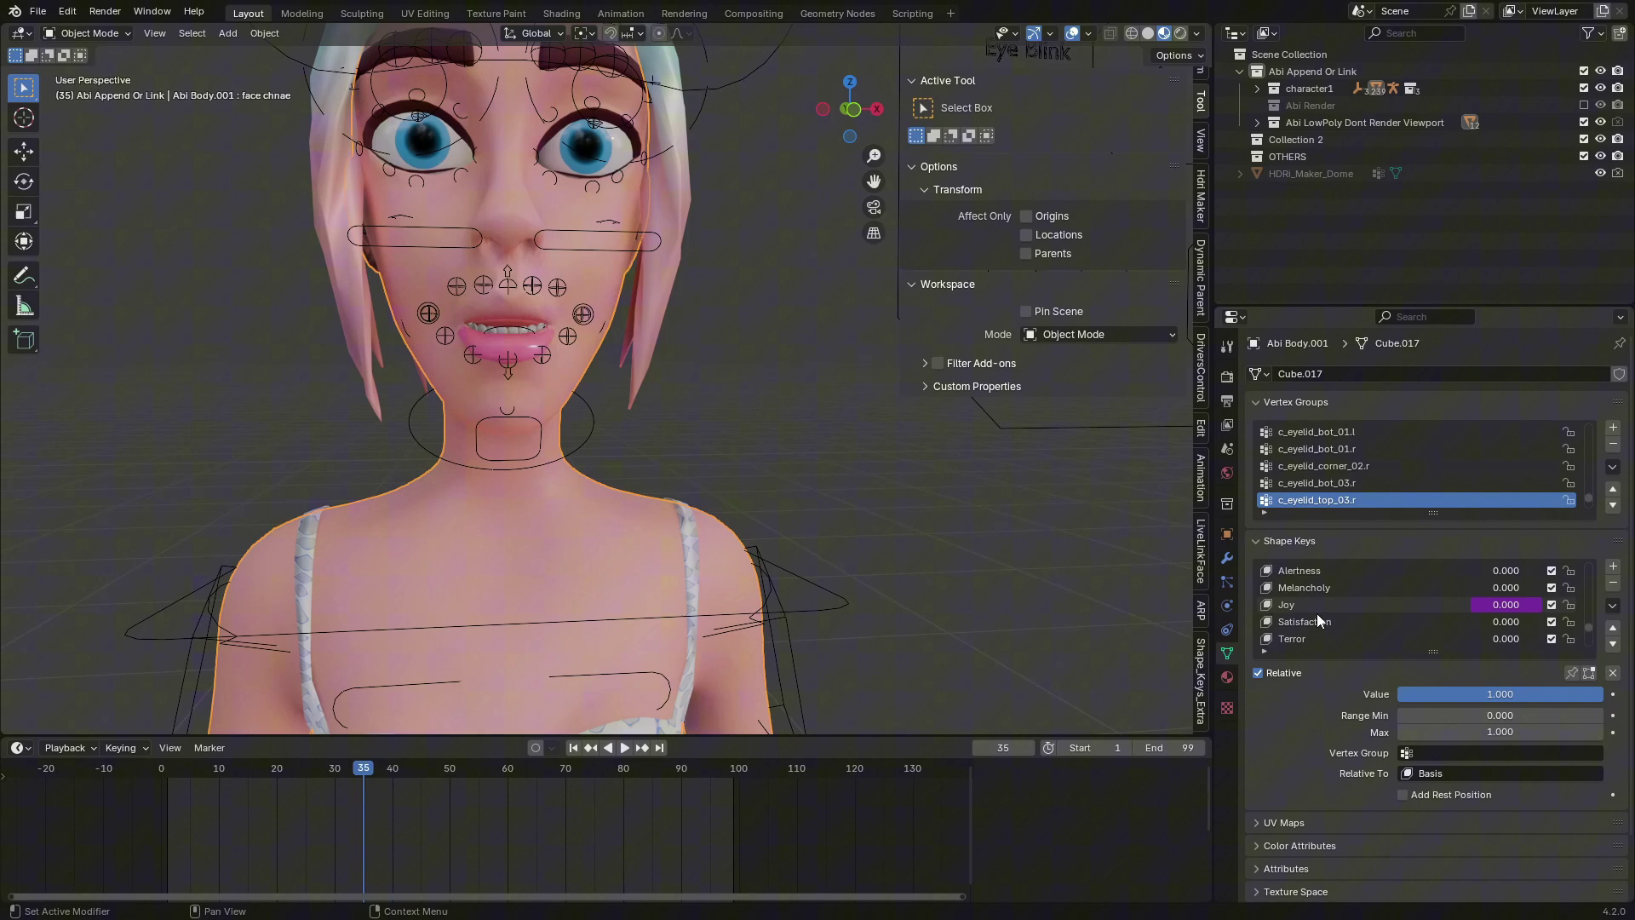
{"action": "scroll", "coordinate": [1316, 613], "scroll_direction": "up", "scroll_amount": 10}
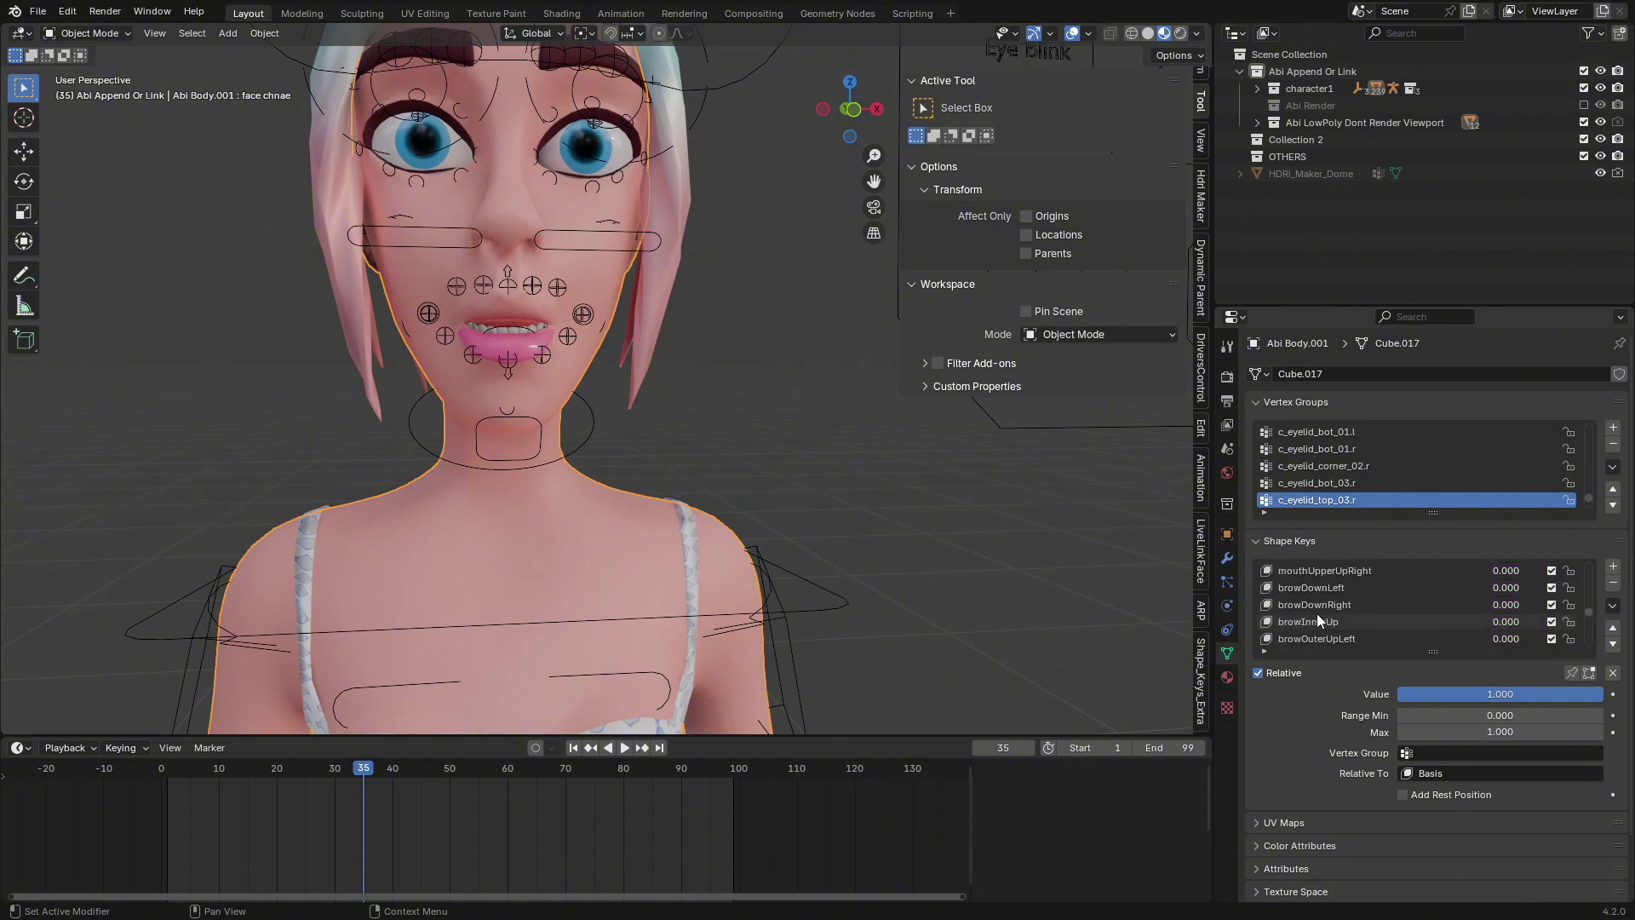
{"action": "scroll", "coordinate": [1316, 613], "scroll_direction": "up", "scroll_amount": 3}
Play the animation on the full body and face, and return to frame 1.
{"action": "key", "text": "space"}
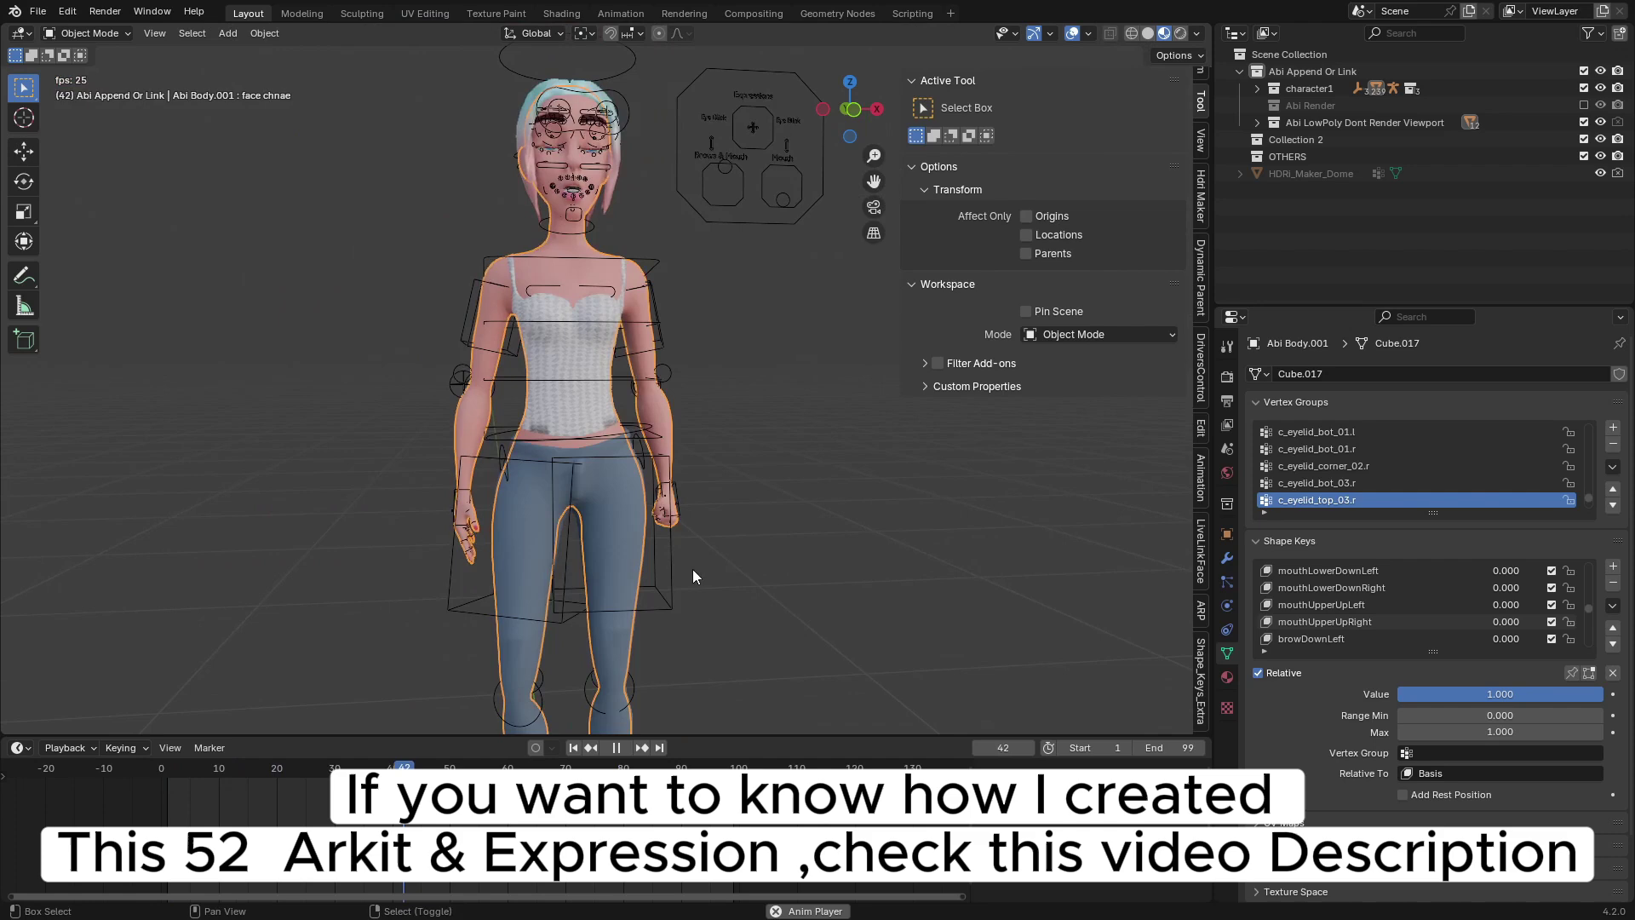
{"action": "middle_click_drag", "start_coordinate": [692, 569], "coordinate": [721, 700], "text": "shift"}
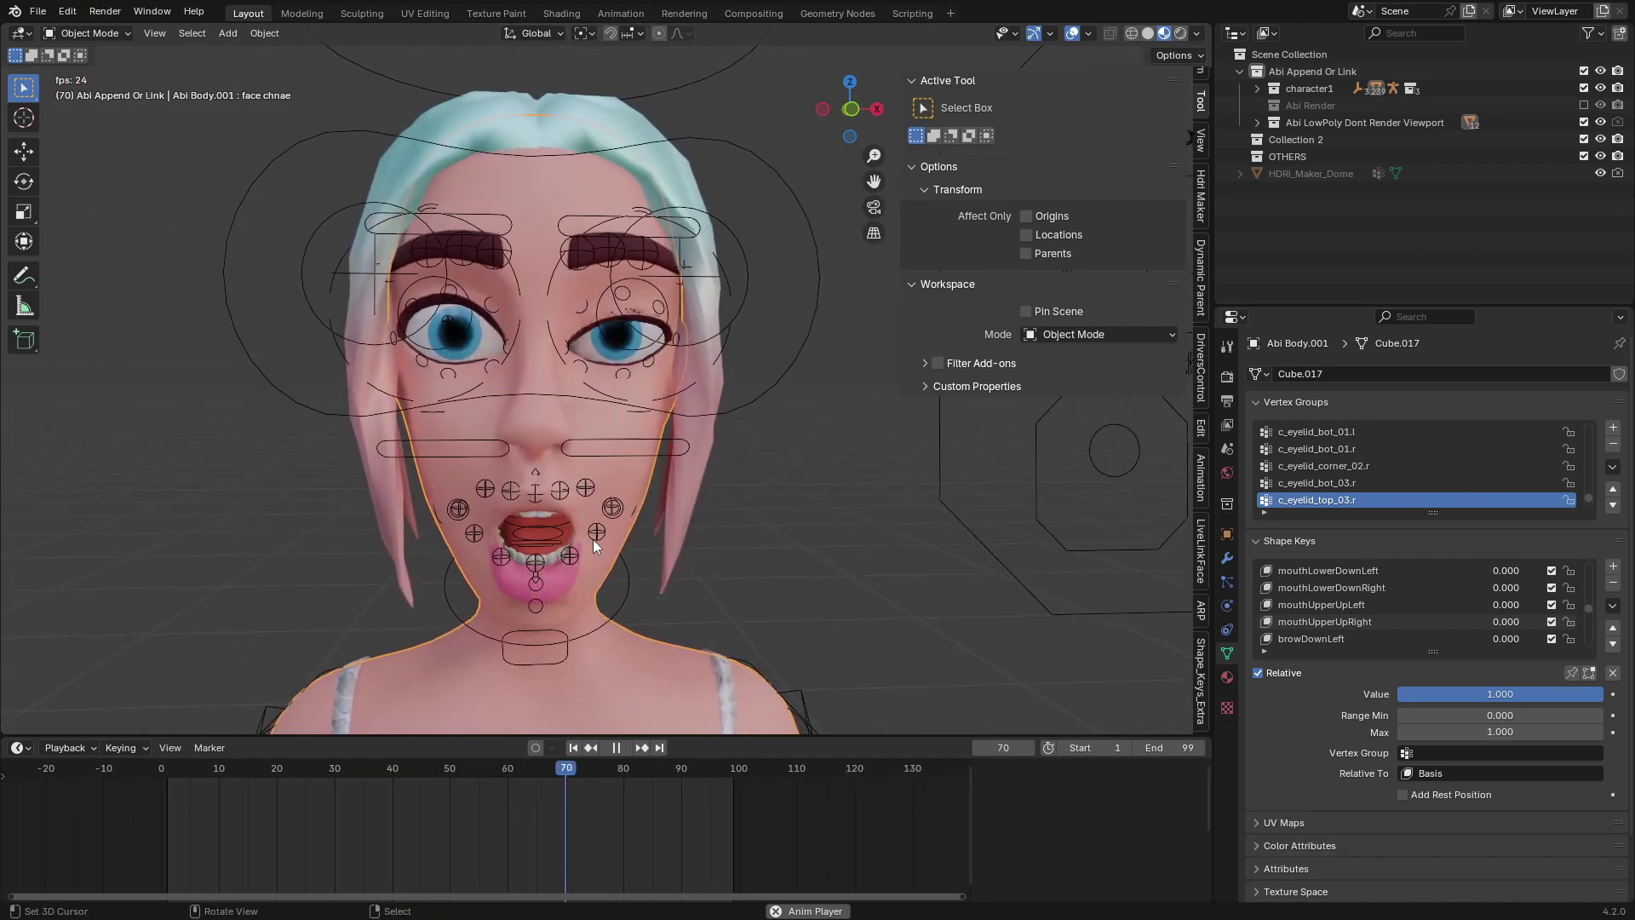
{"action": "key", "text": "Escape"}
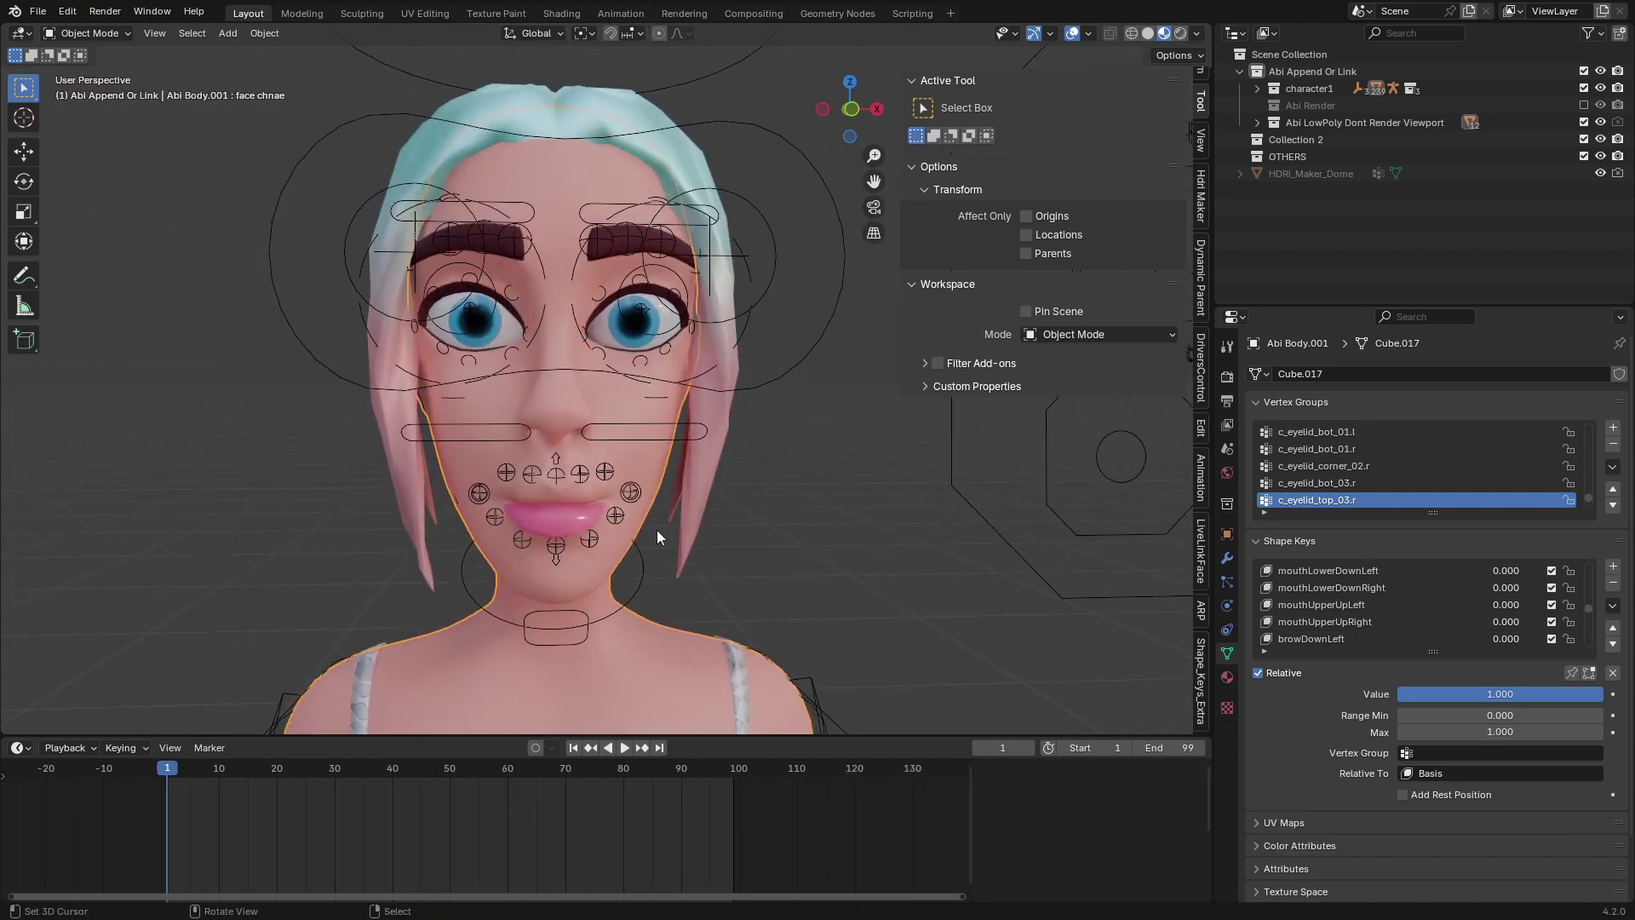
Preview the facial animation again and enable the Abi Render collection during playback.
{"action": "key", "text": "space"}
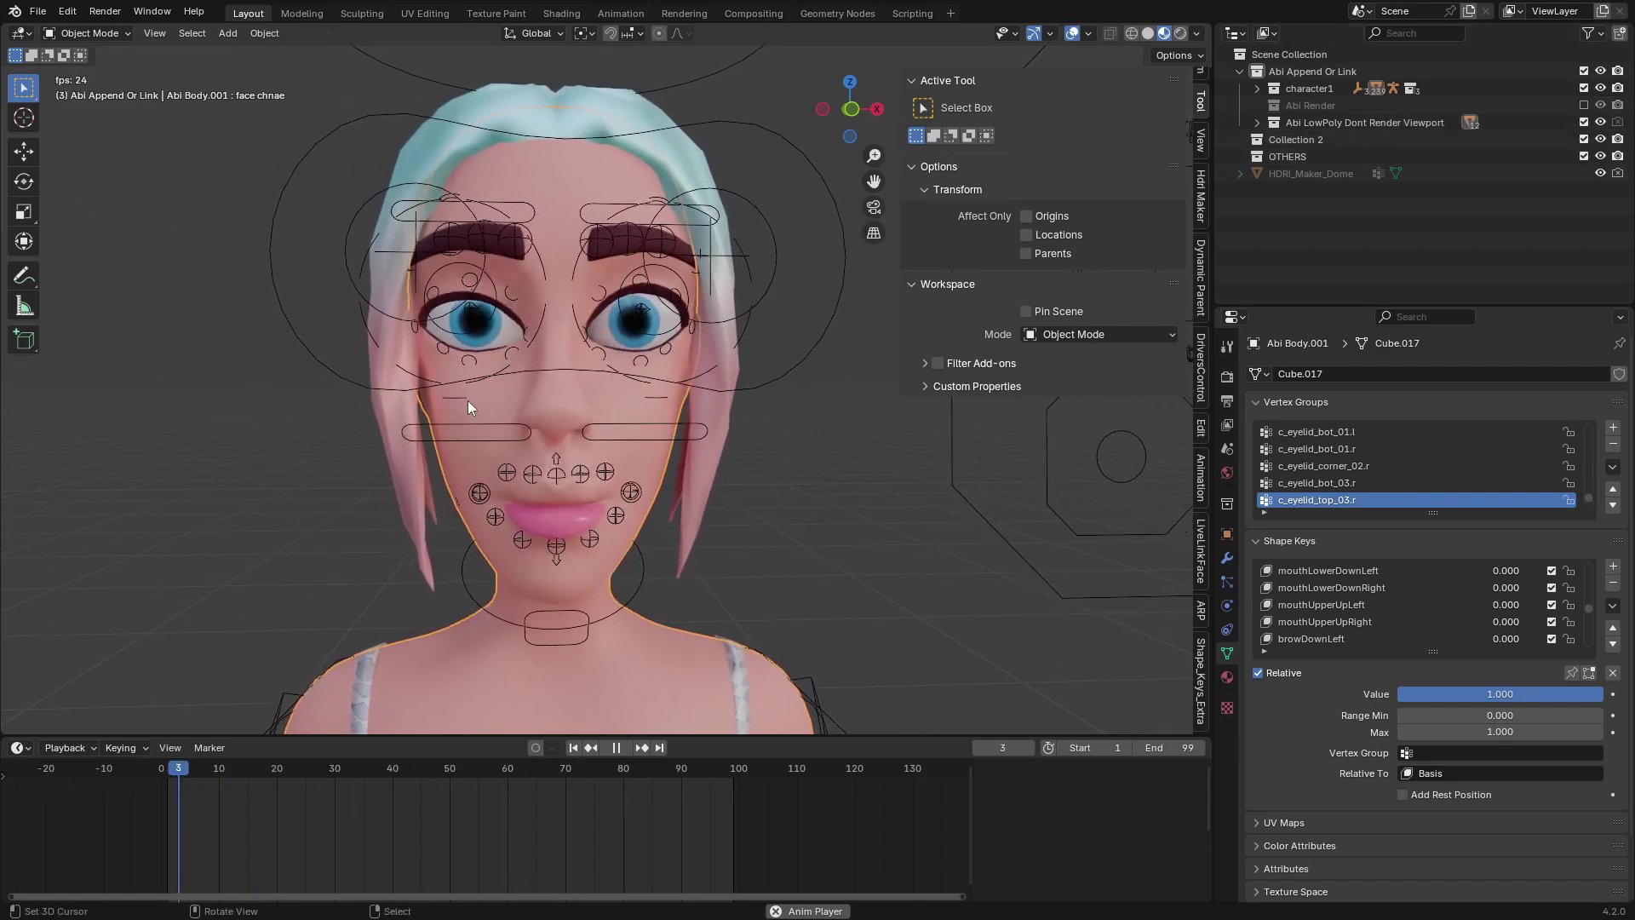
{"action": "key", "text": "space"}
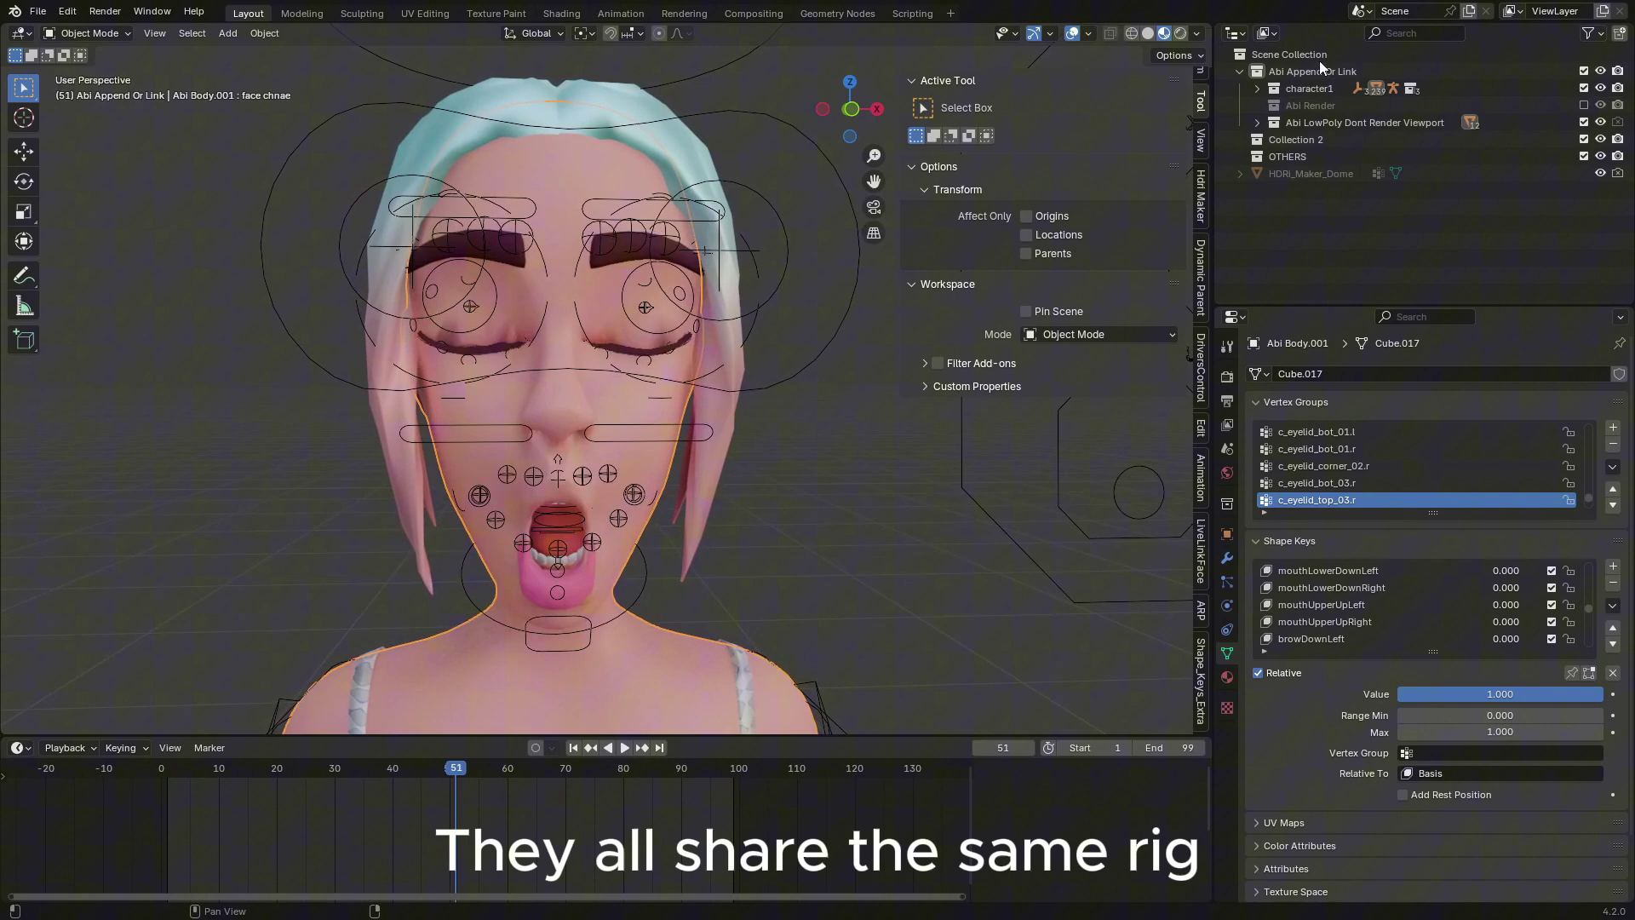
{"action": "key", "text": "space"}
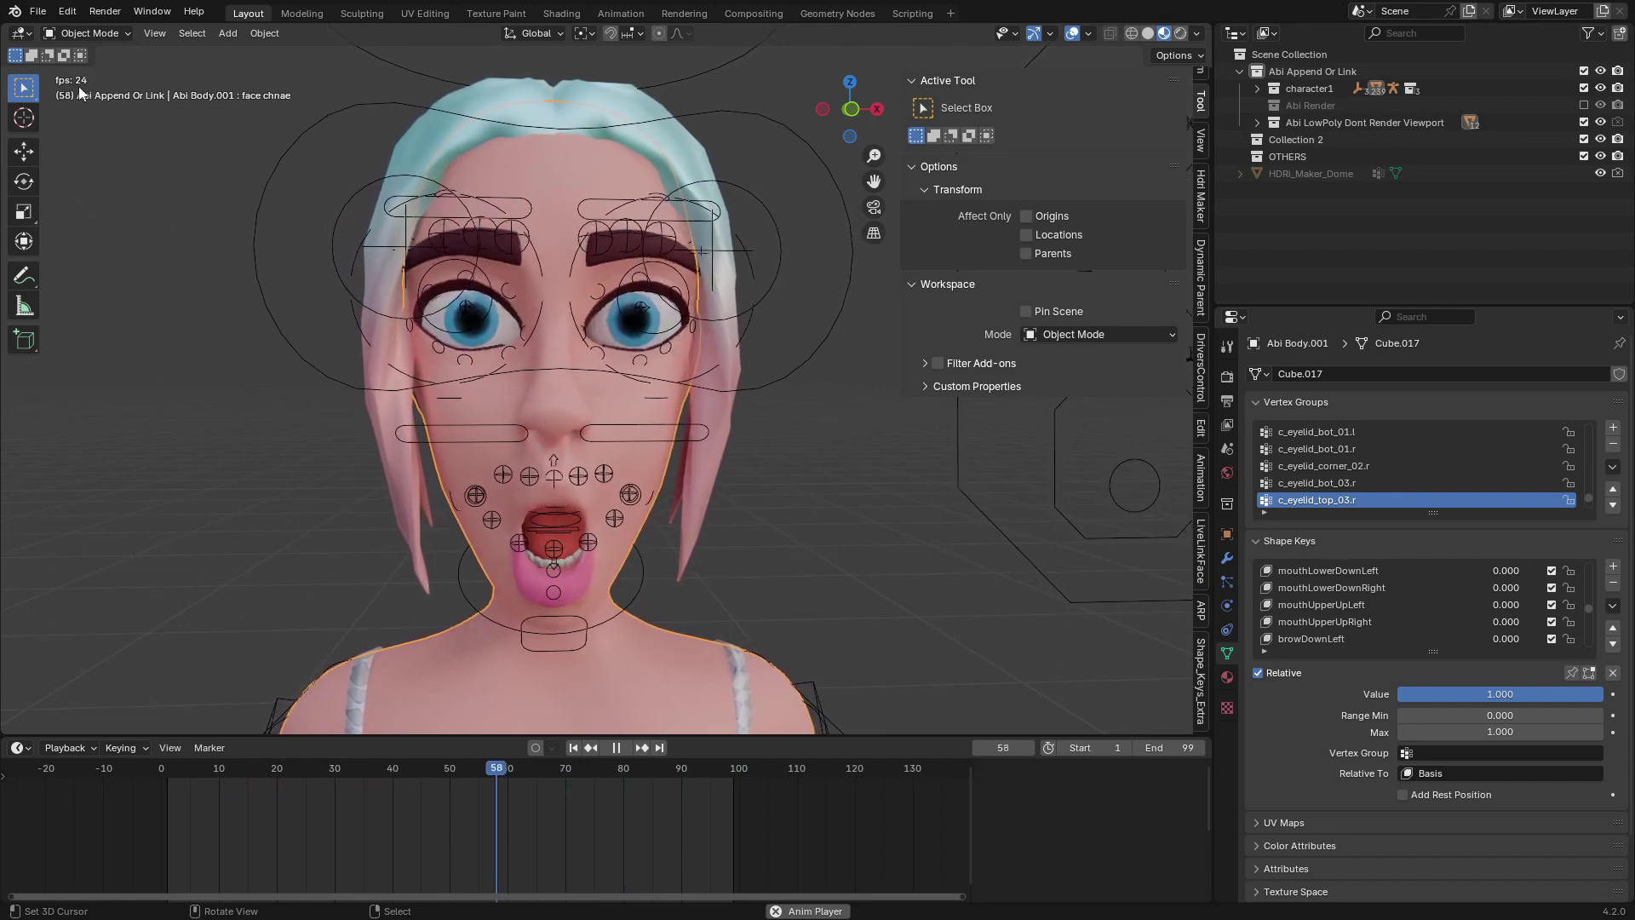
{"action": "left_click", "coordinate": [1583, 106]}
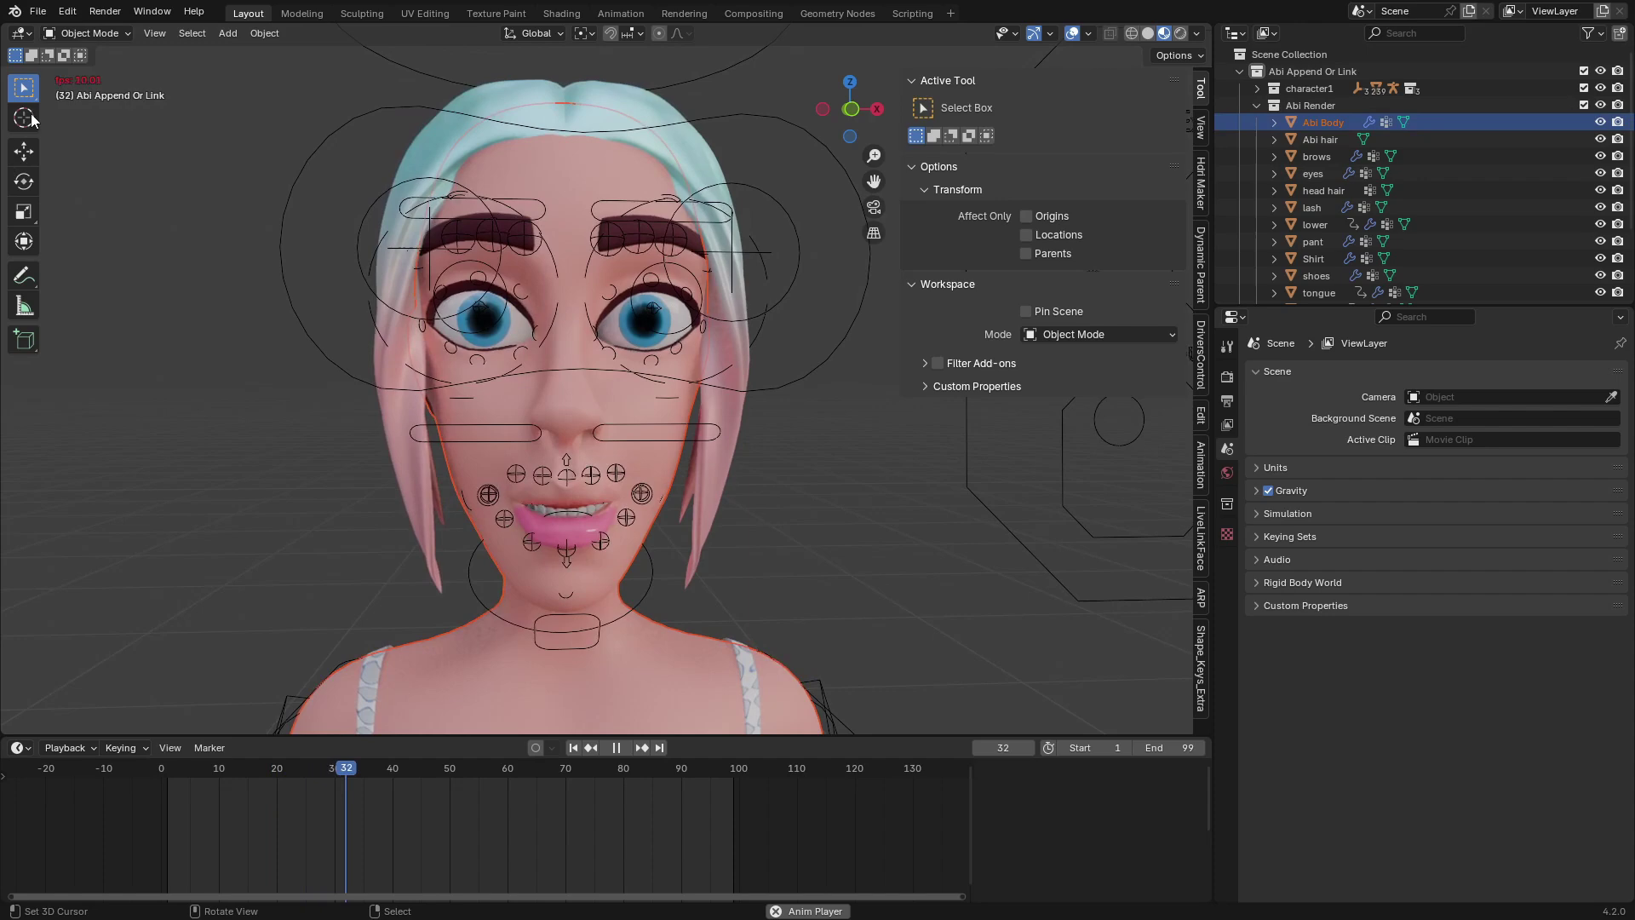
Examine the playing animation with the pose controls on the hand and the face.
{"action": "scroll", "coordinate": [617, 436], "scroll_direction": "down", "scroll_amount": 1}
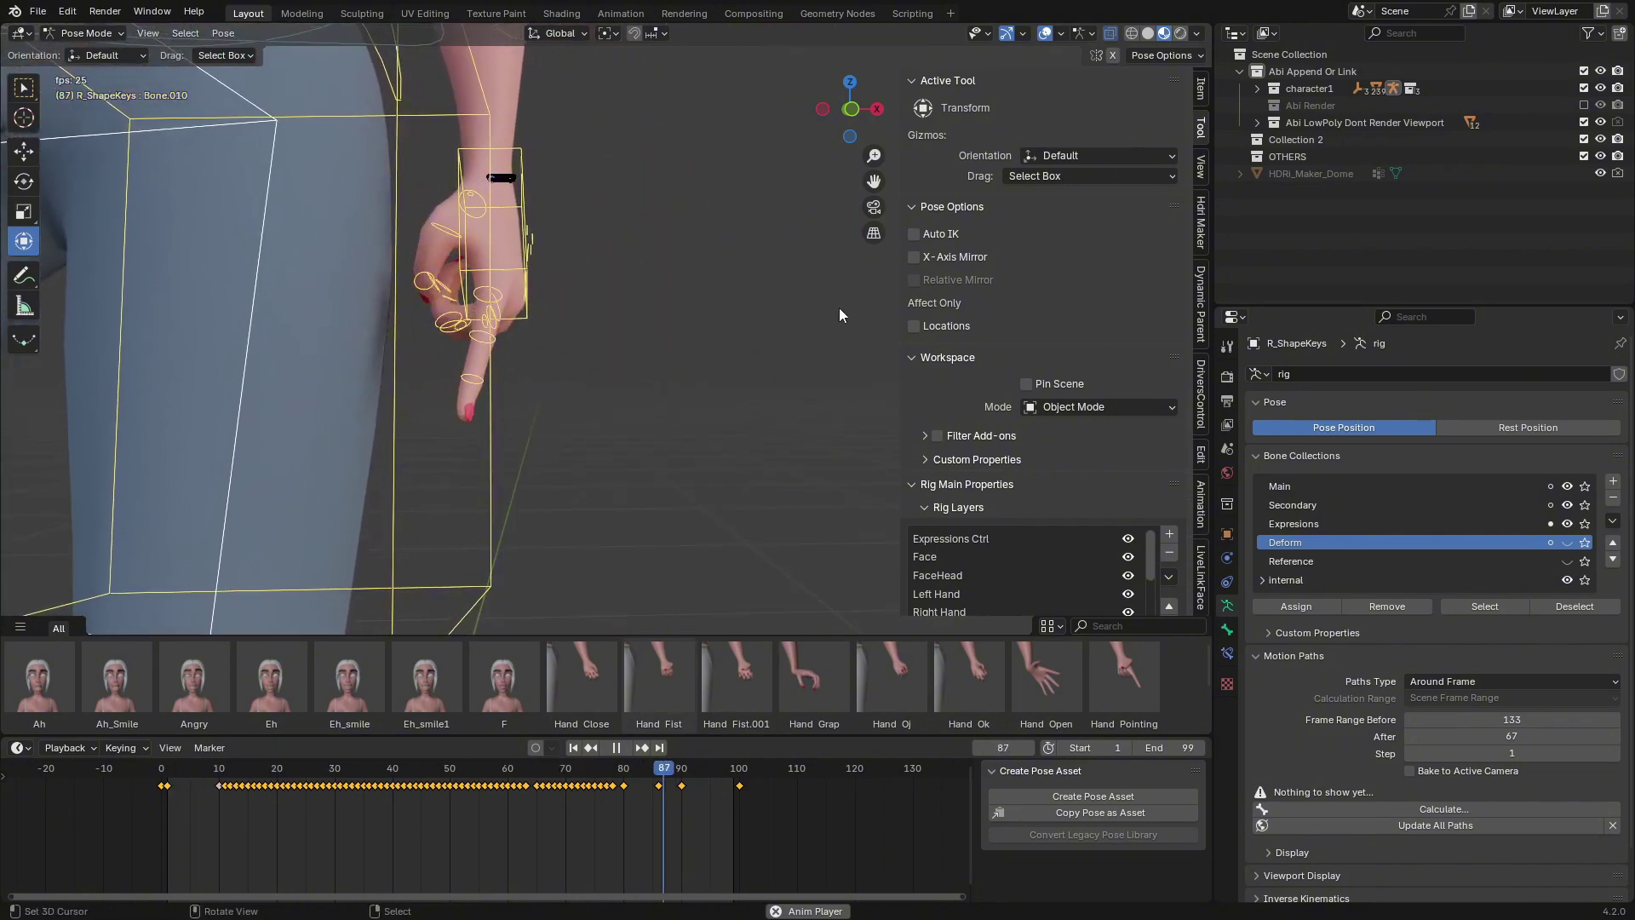
{"action": "scroll", "coordinate": [555, 485], "scroll_direction": "down", "scroll_amount": 2}
{"action": "middle_click_drag", "start_coordinate": [385, 325], "coordinate": [810, 248], "text": "shift"}
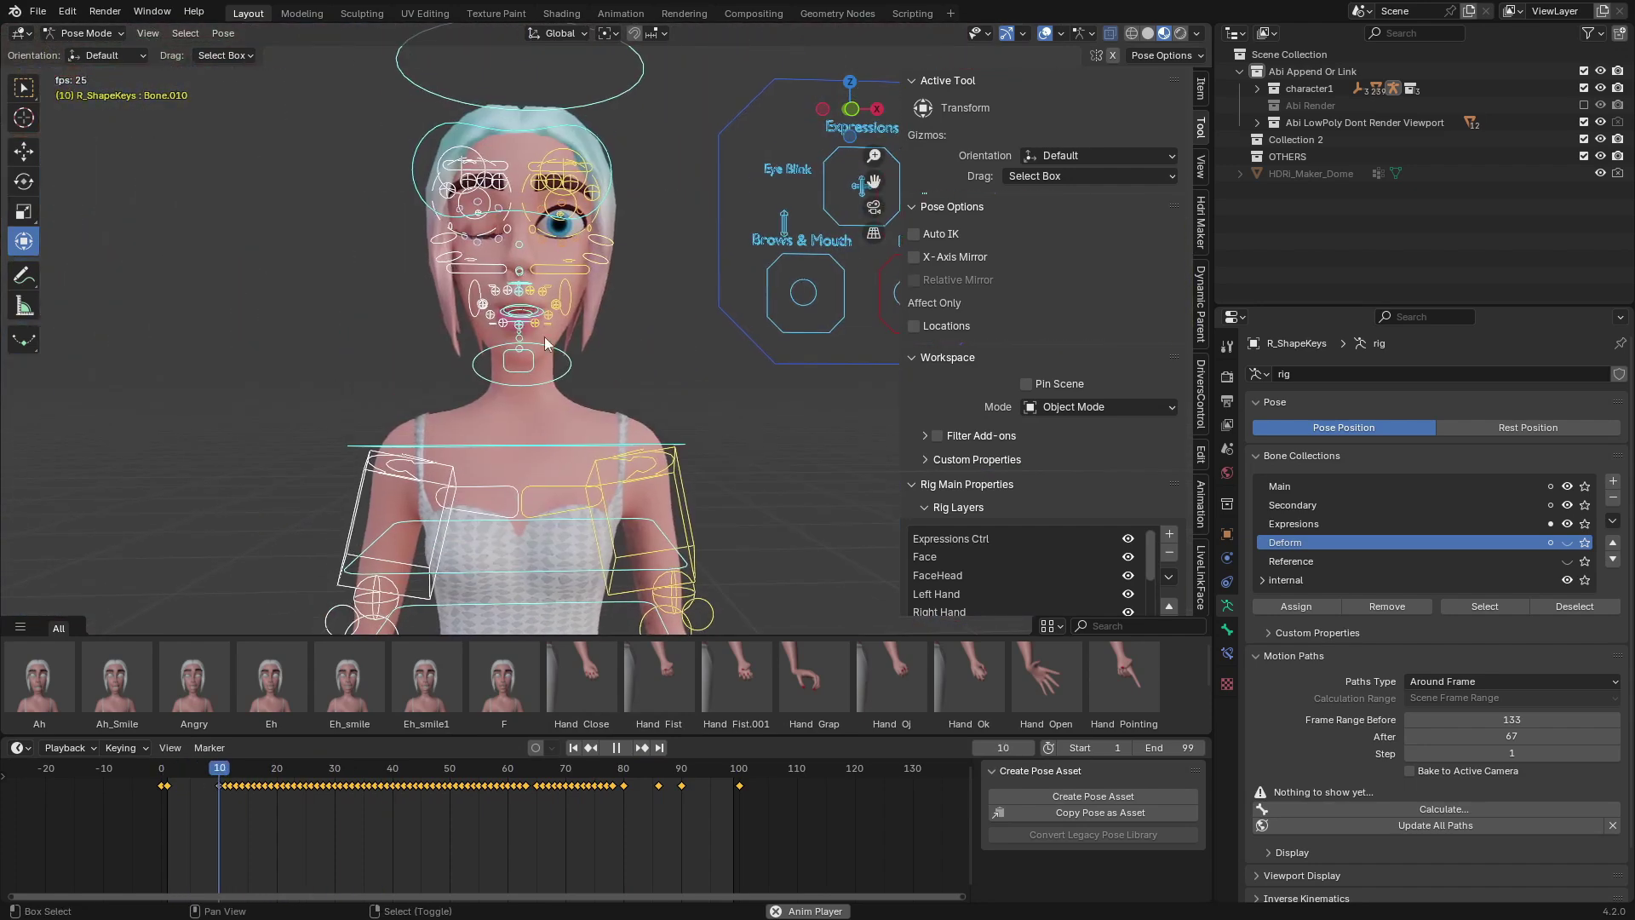
{"action": "scroll", "coordinate": [431, 316], "scroll_direction": "up", "scroll_amount": 3}
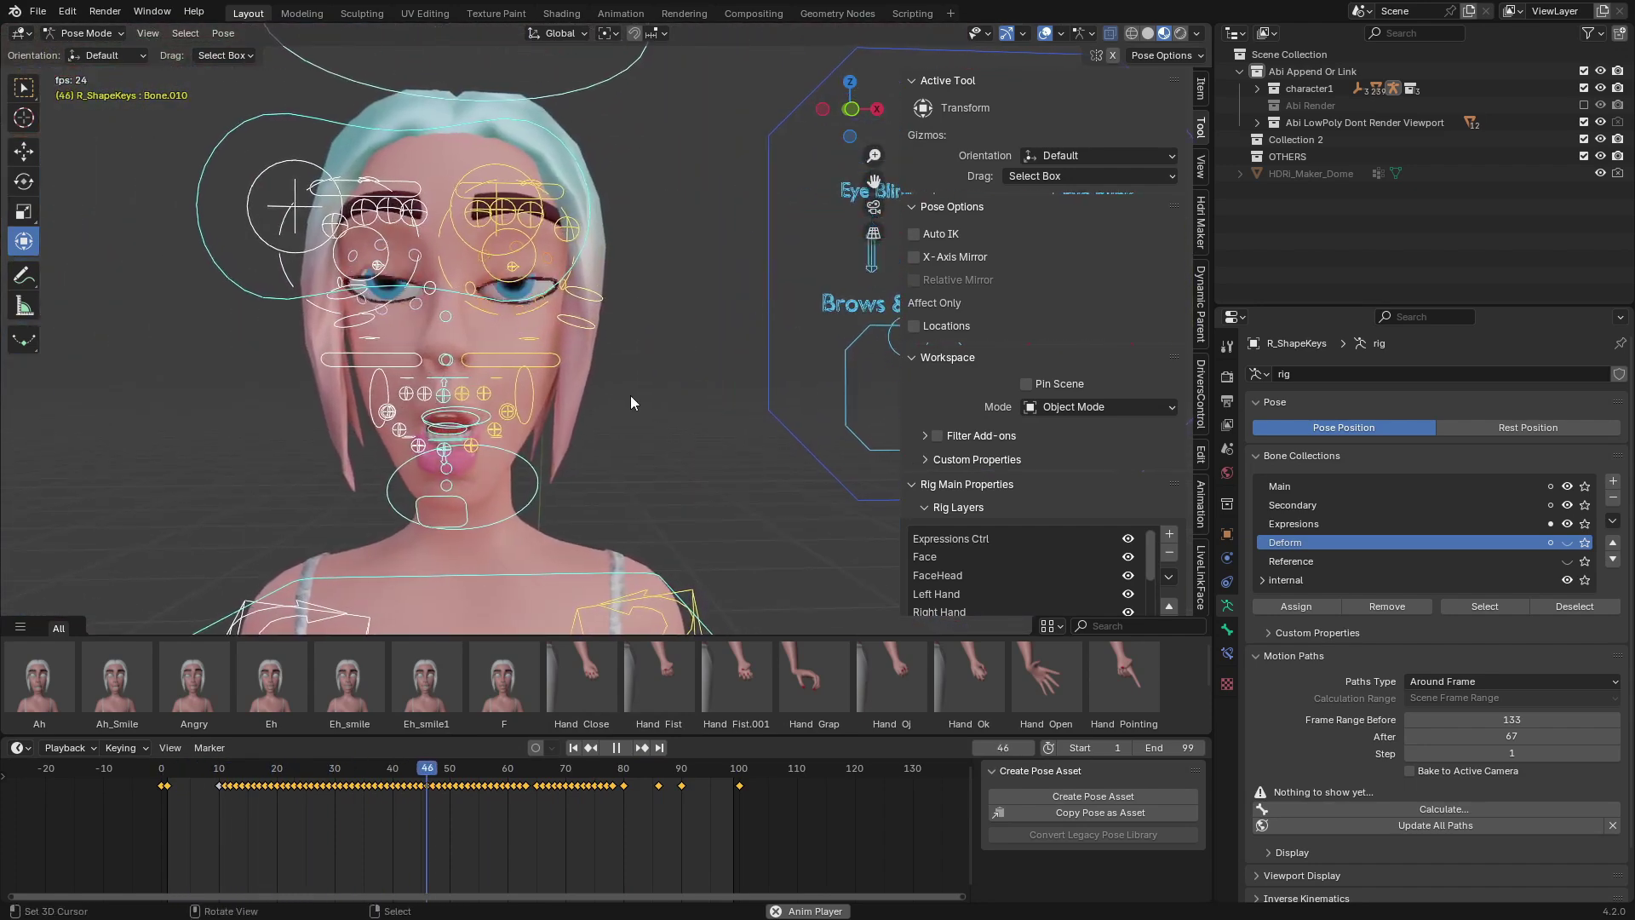
{"action": "middle_click_drag", "start_coordinate": [633, 397], "coordinate": [136, 341], "text": "shift"}
{"action": "scroll", "coordinate": [442, 168], "scroll_direction": "down", "scroll_amount": 1}
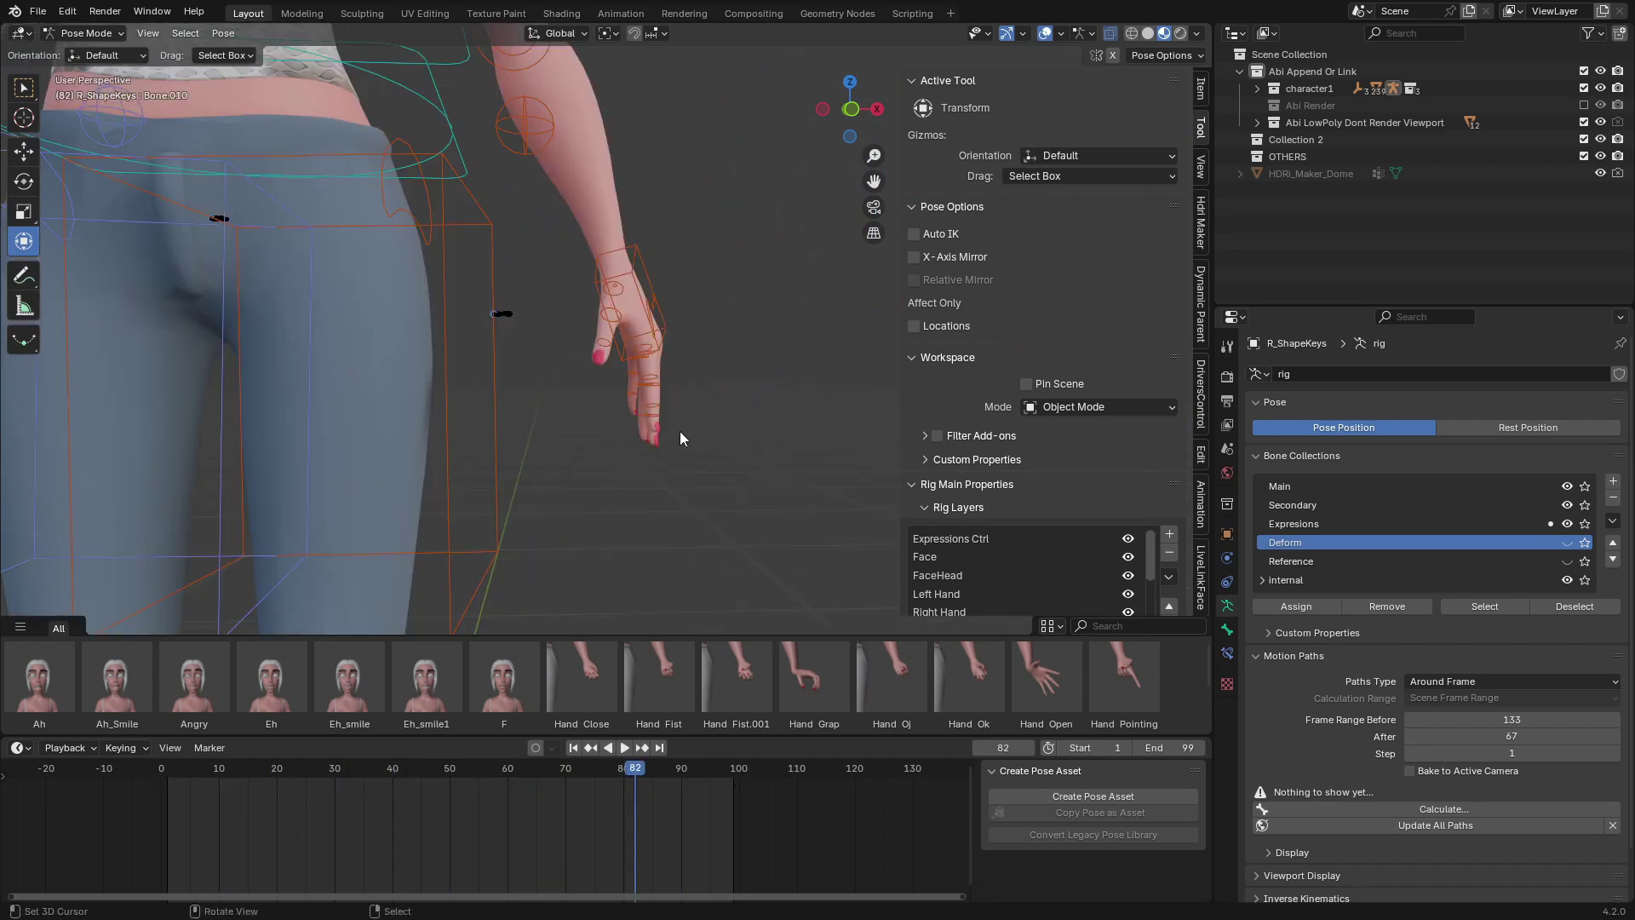
Select all control bones of the character's left hand and apply the Hand_Fist.001 pose asset.
{"action": "left_click_drag", "start_coordinate": [549, 223], "coordinate": [766, 572]}
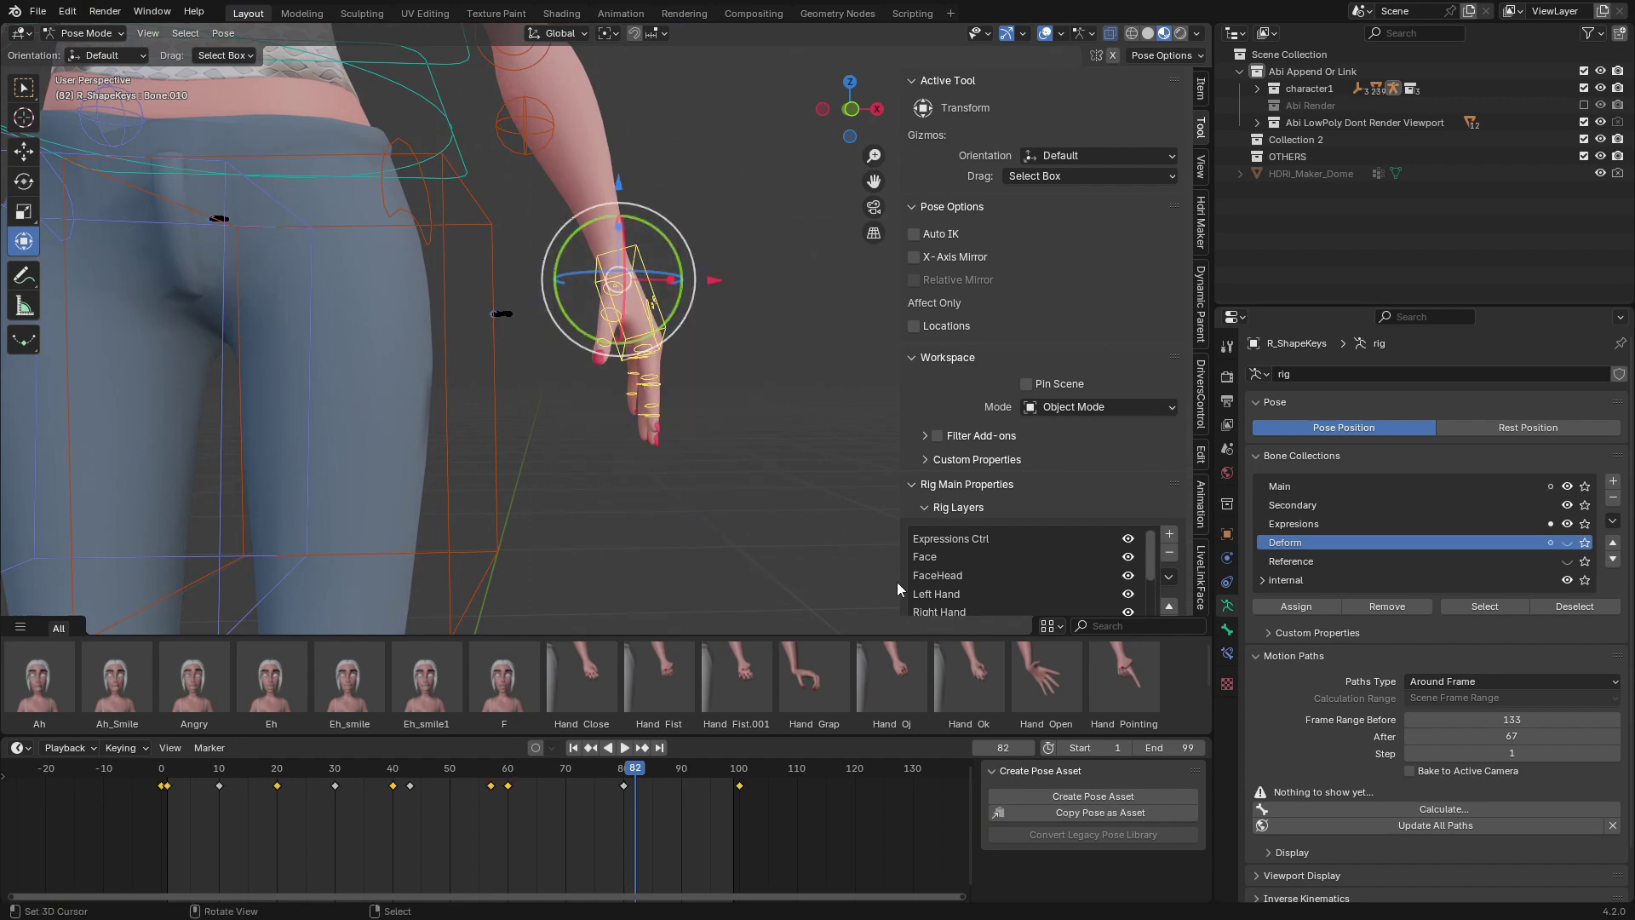
{"action": "left_click", "coordinate": [737, 677]}
{"action": "scroll", "coordinate": [688, 427], "scroll_direction": "up", "scroll_amount": 3}
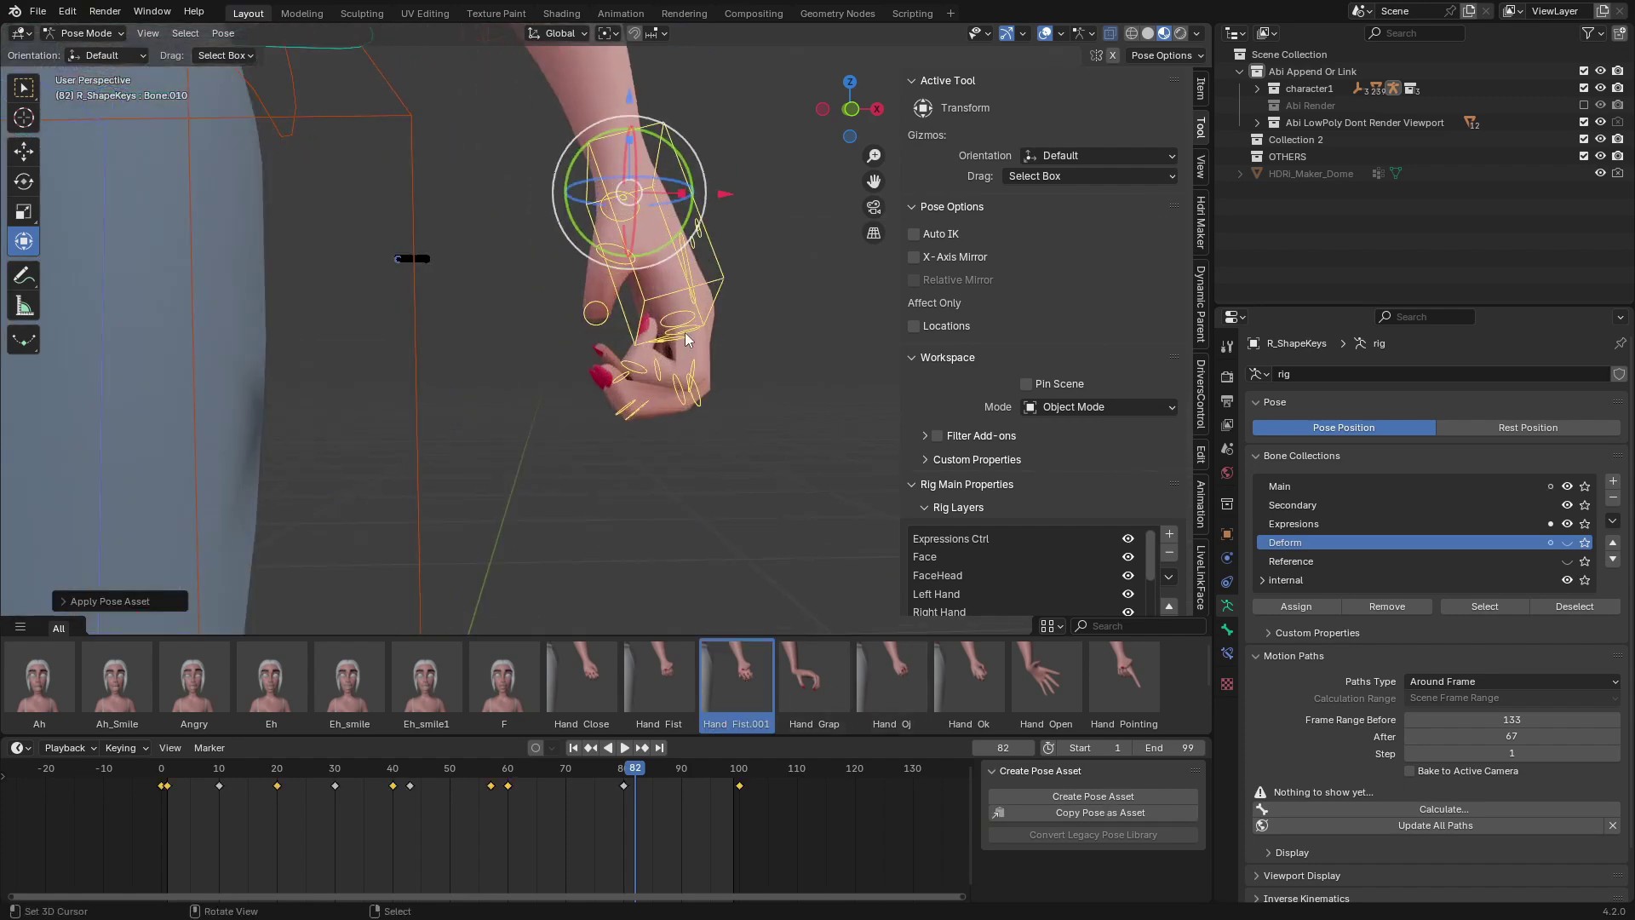
{"action": "middle_click_drag", "start_coordinate": [688, 427], "coordinate": [687, 361]}
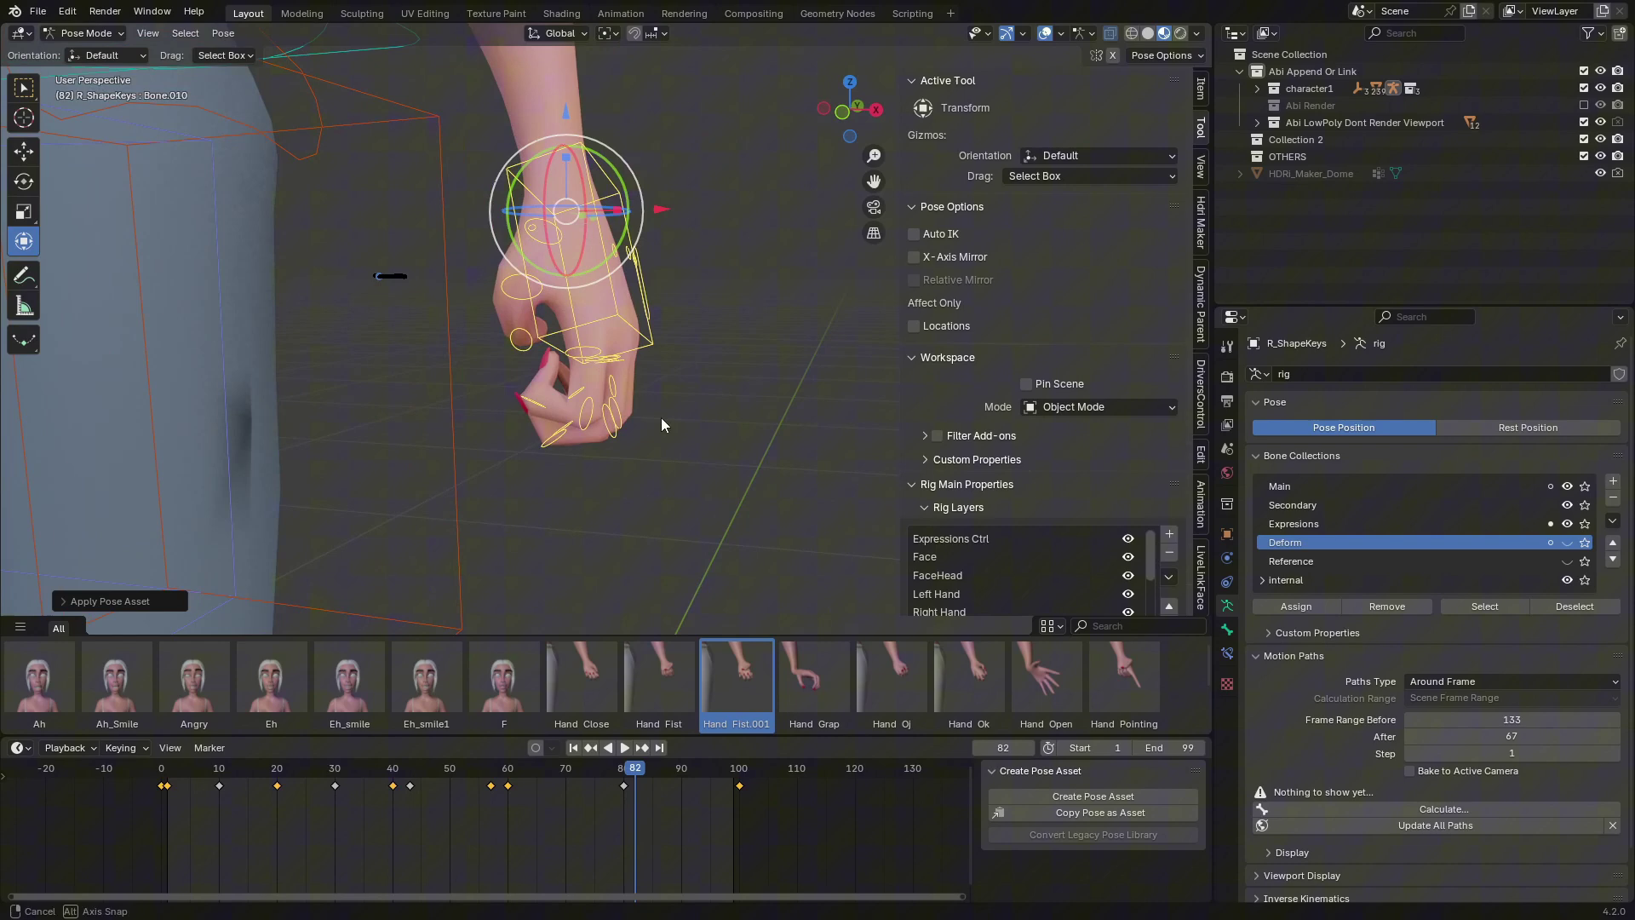
{"action": "middle_click_drag", "start_coordinate": [661, 423], "coordinate": [706, 460]}
Try the Hand_Fist and Hand_Close pose assets on the left hand and check each from several angles.
{"action": "left_click", "coordinate": [664, 672]}
{"action": "middle_click_drag", "start_coordinate": [510, 370], "coordinate": [566, 375]}
{"action": "scroll", "coordinate": [588, 375], "scroll_direction": "up", "scroll_amount": 3}
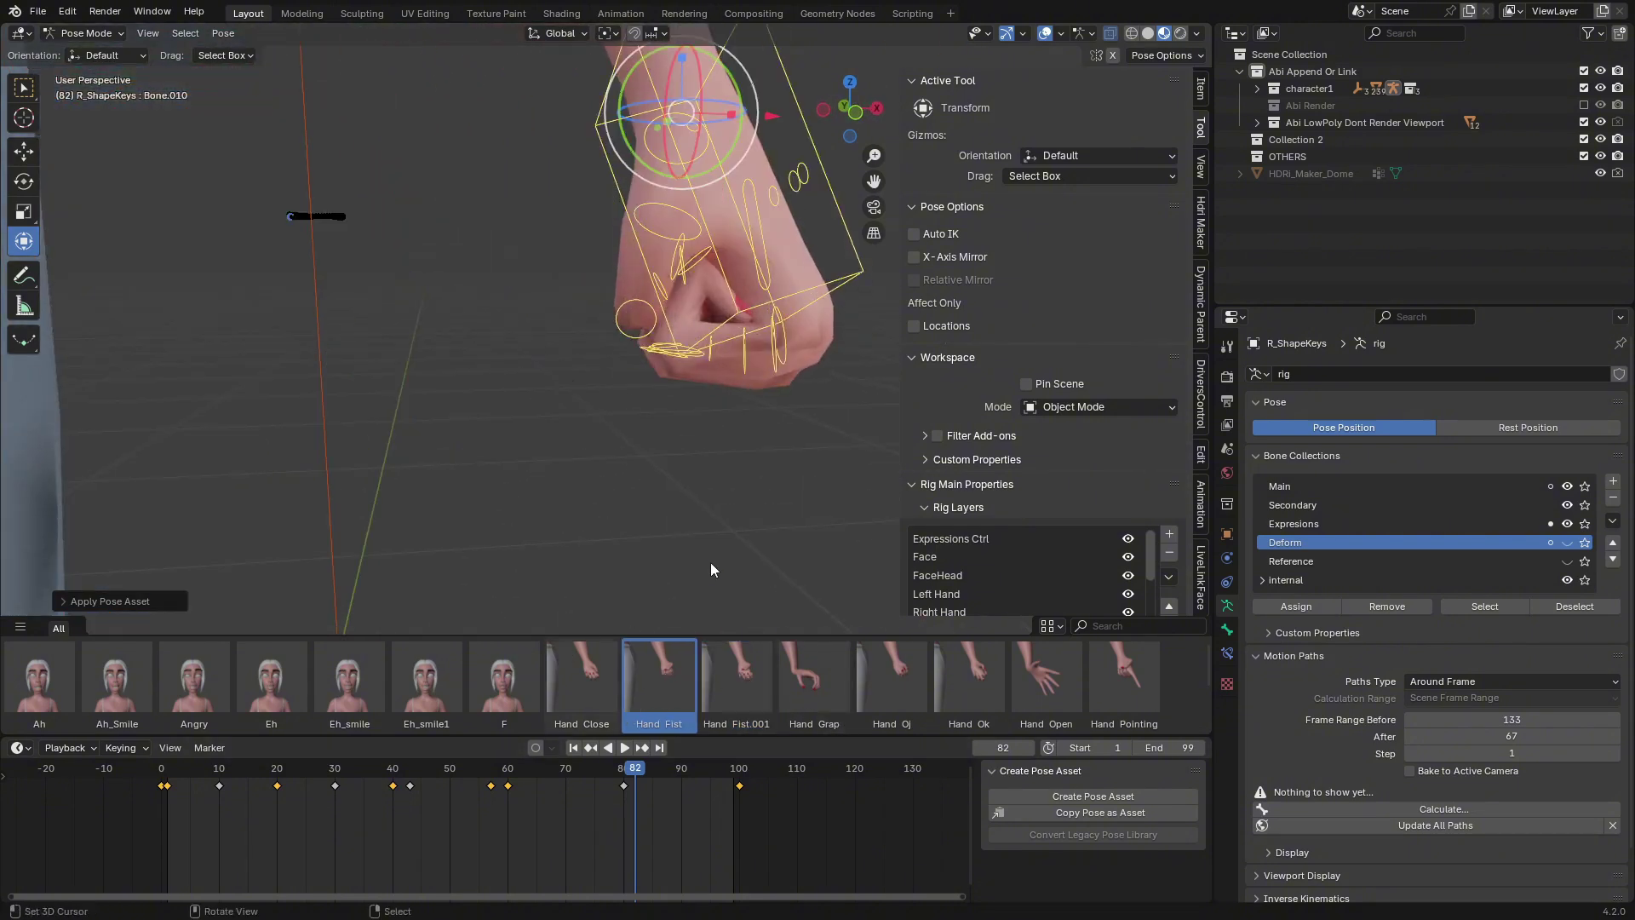
{"action": "middle_click_drag", "start_coordinate": [711, 569], "coordinate": [656, 622]}
{"action": "left_click", "coordinate": [575, 700]}
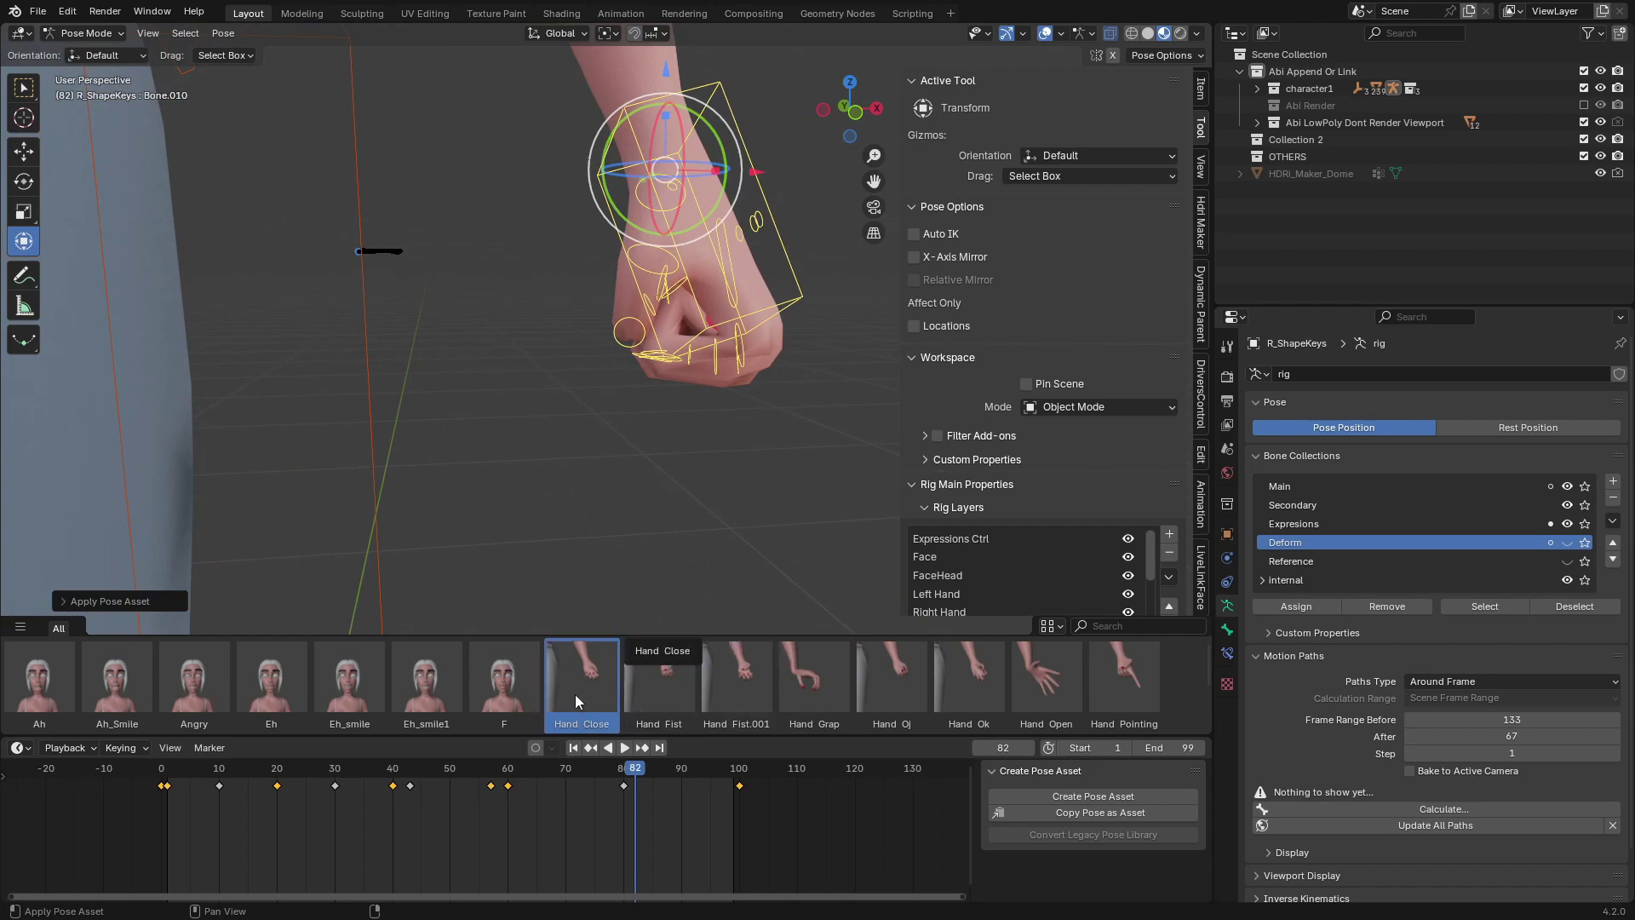
{"action": "middle_click_drag", "start_coordinate": [781, 340], "coordinate": [934, 637]}
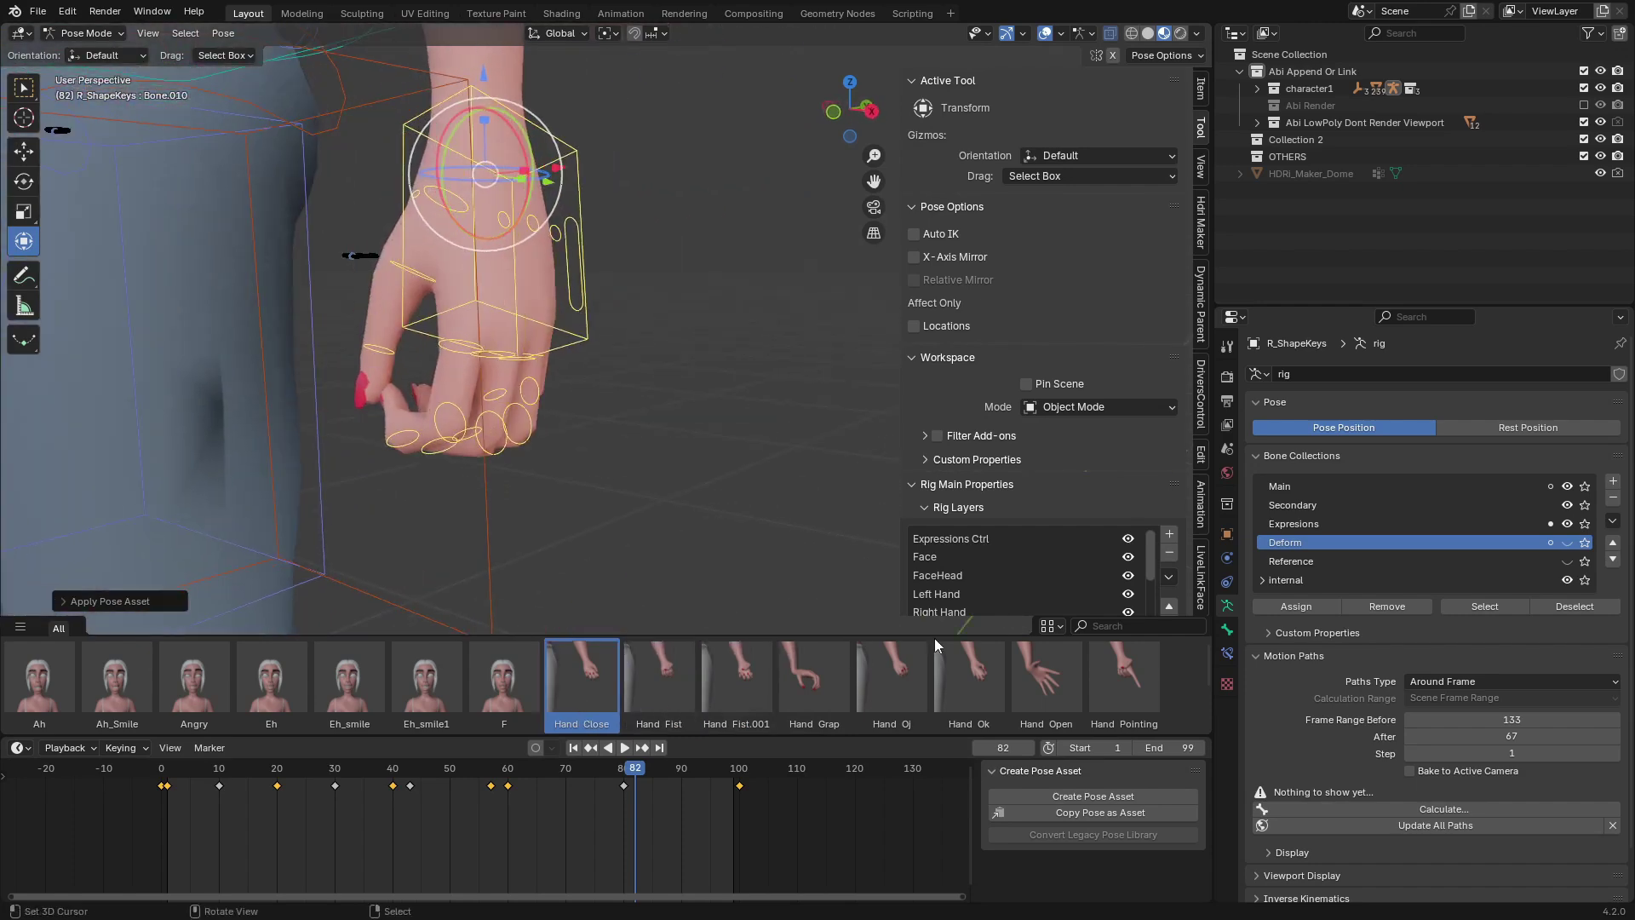
Try the Hand_Oj, Hand_Open and Hand_Pointing poses on the left hand, ending with Hand Beg.
{"action": "left_click", "coordinate": [892, 680]}
{"action": "left_click", "coordinate": [1041, 684]}
{"action": "middle_click_drag", "start_coordinate": [681, 426], "coordinate": [651, 332]}
{"action": "left_click", "coordinate": [1112, 681]}
{"action": "scroll", "coordinate": [595, 355], "scroll_direction": "down", "scroll_amount": 5}
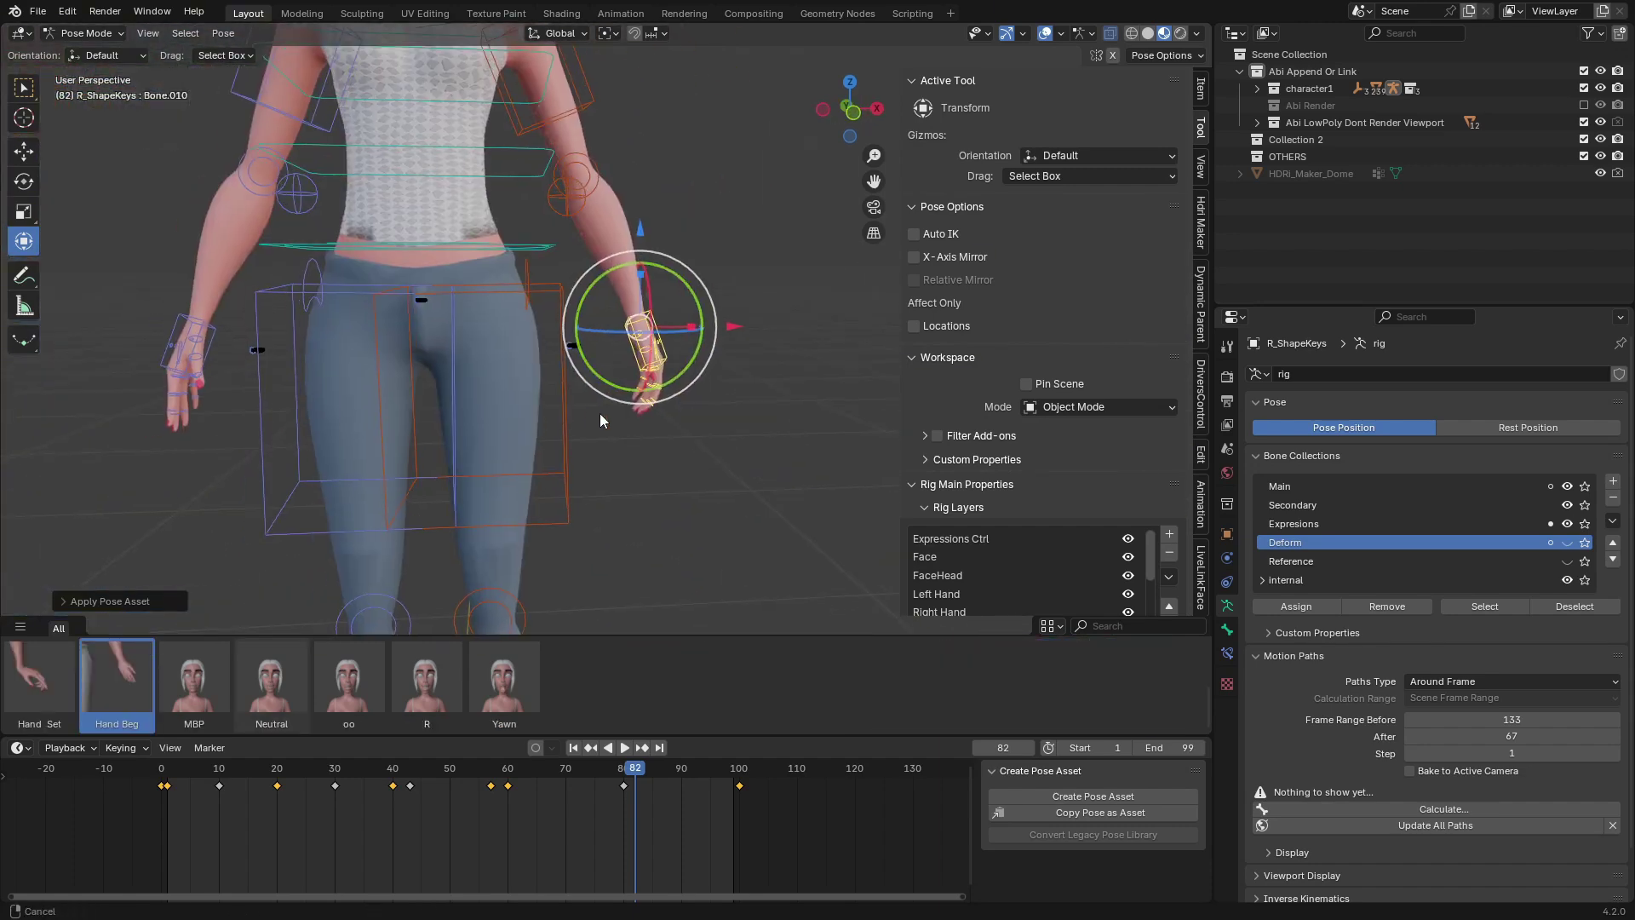
Select the character's right hand controls and try the Hand Beg and Hand_Grap poses, ending with Hand_Fist.
{"action": "middle_click_drag", "start_coordinate": [600, 412], "coordinate": [204, 326]}
{"action": "left_click", "coordinate": [263, 375]}
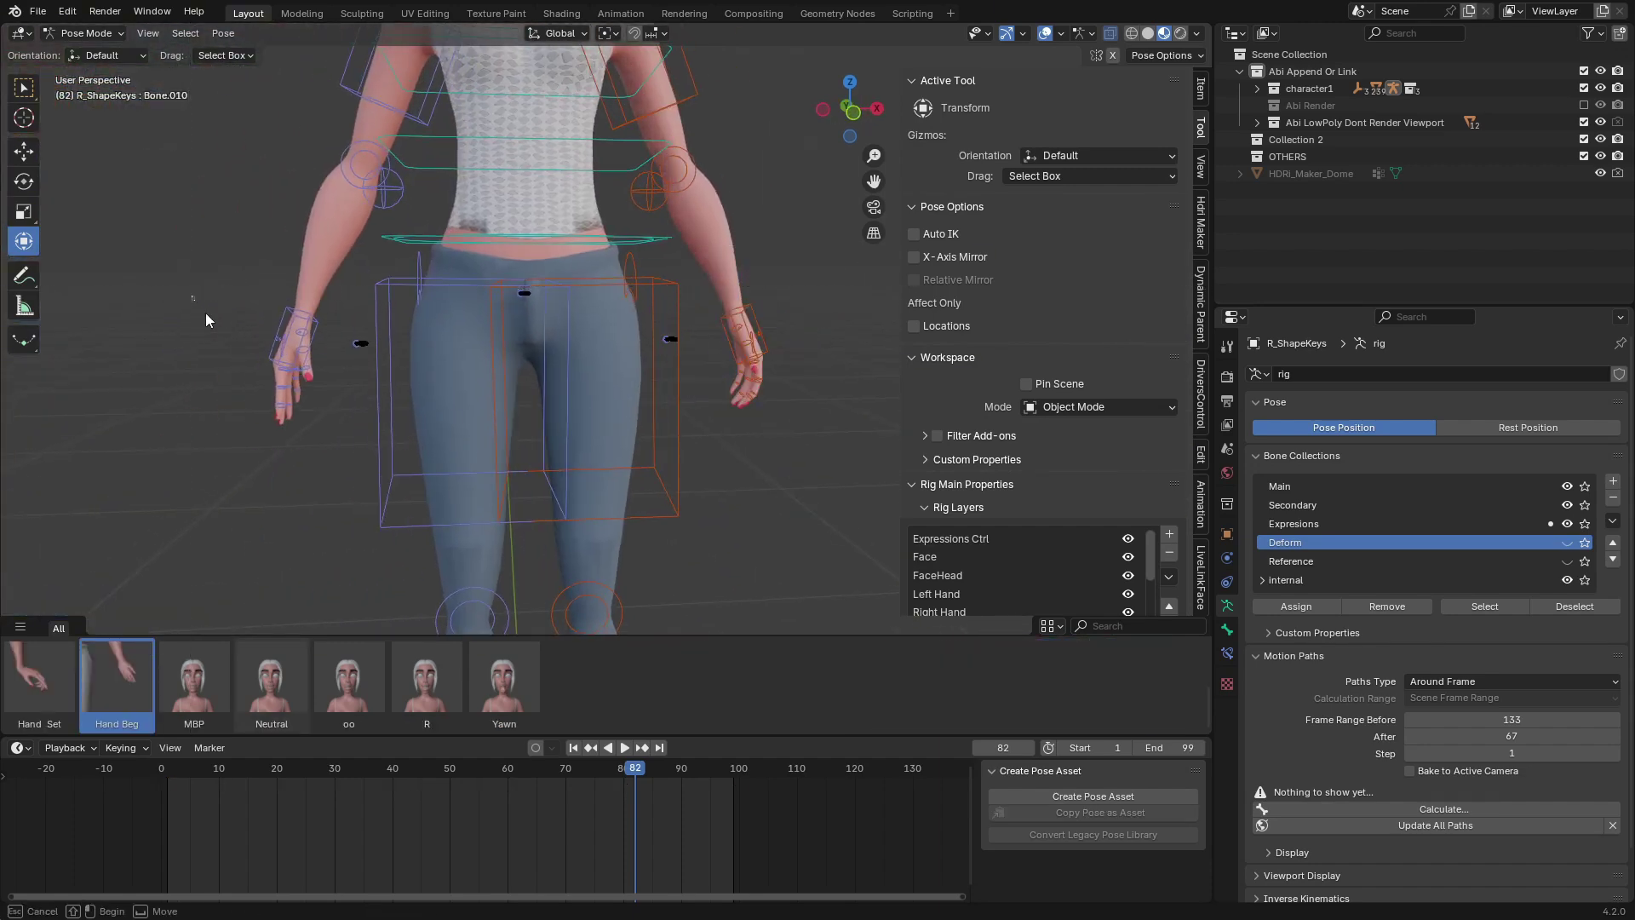
{"action": "left_click_drag", "start_coordinate": [192, 294], "coordinate": [342, 436]}
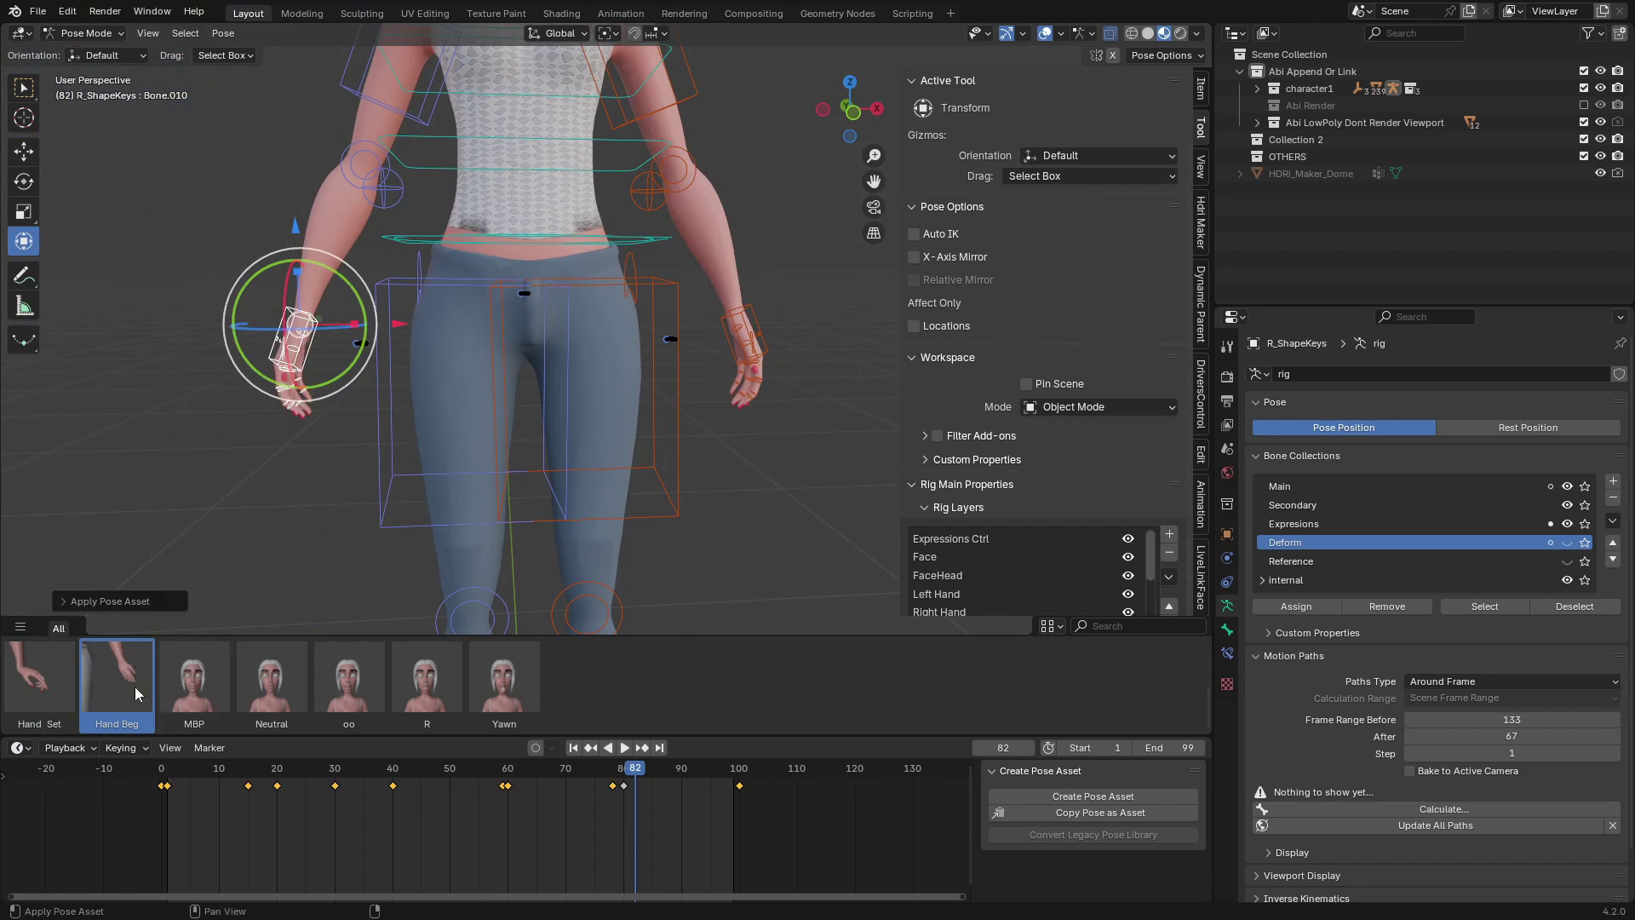
{"action": "scroll", "coordinate": [409, 724], "scroll_direction": "up", "scroll_amount": 3}
{"action": "middle_click_drag", "start_coordinate": [487, 387], "coordinate": [552, 447], "text": "ctrl"}
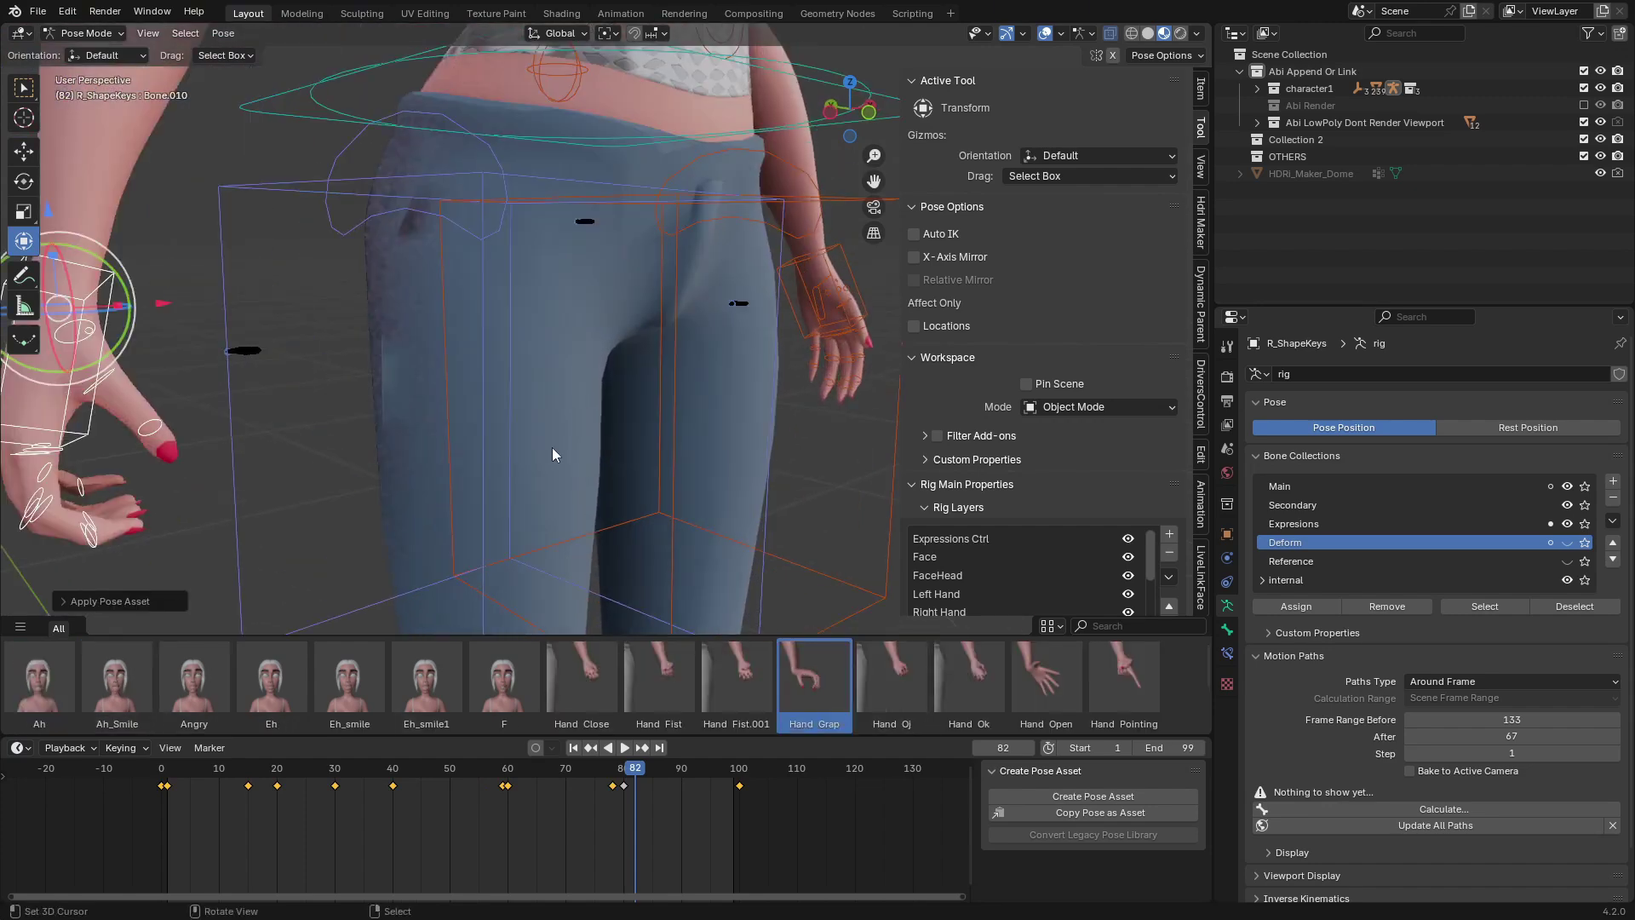
{"action": "left_click", "coordinate": [658, 671]}
Select the eye target control in front of the face and try moving it to shift the gaze.
{"action": "scroll", "coordinate": [676, 314], "scroll_direction": "down", "scroll_amount": 3}
{"action": "middle_click_drag", "start_coordinate": [677, 314], "coordinate": [453, 356]}
{"action": "left_click", "coordinate": [457, 334]}
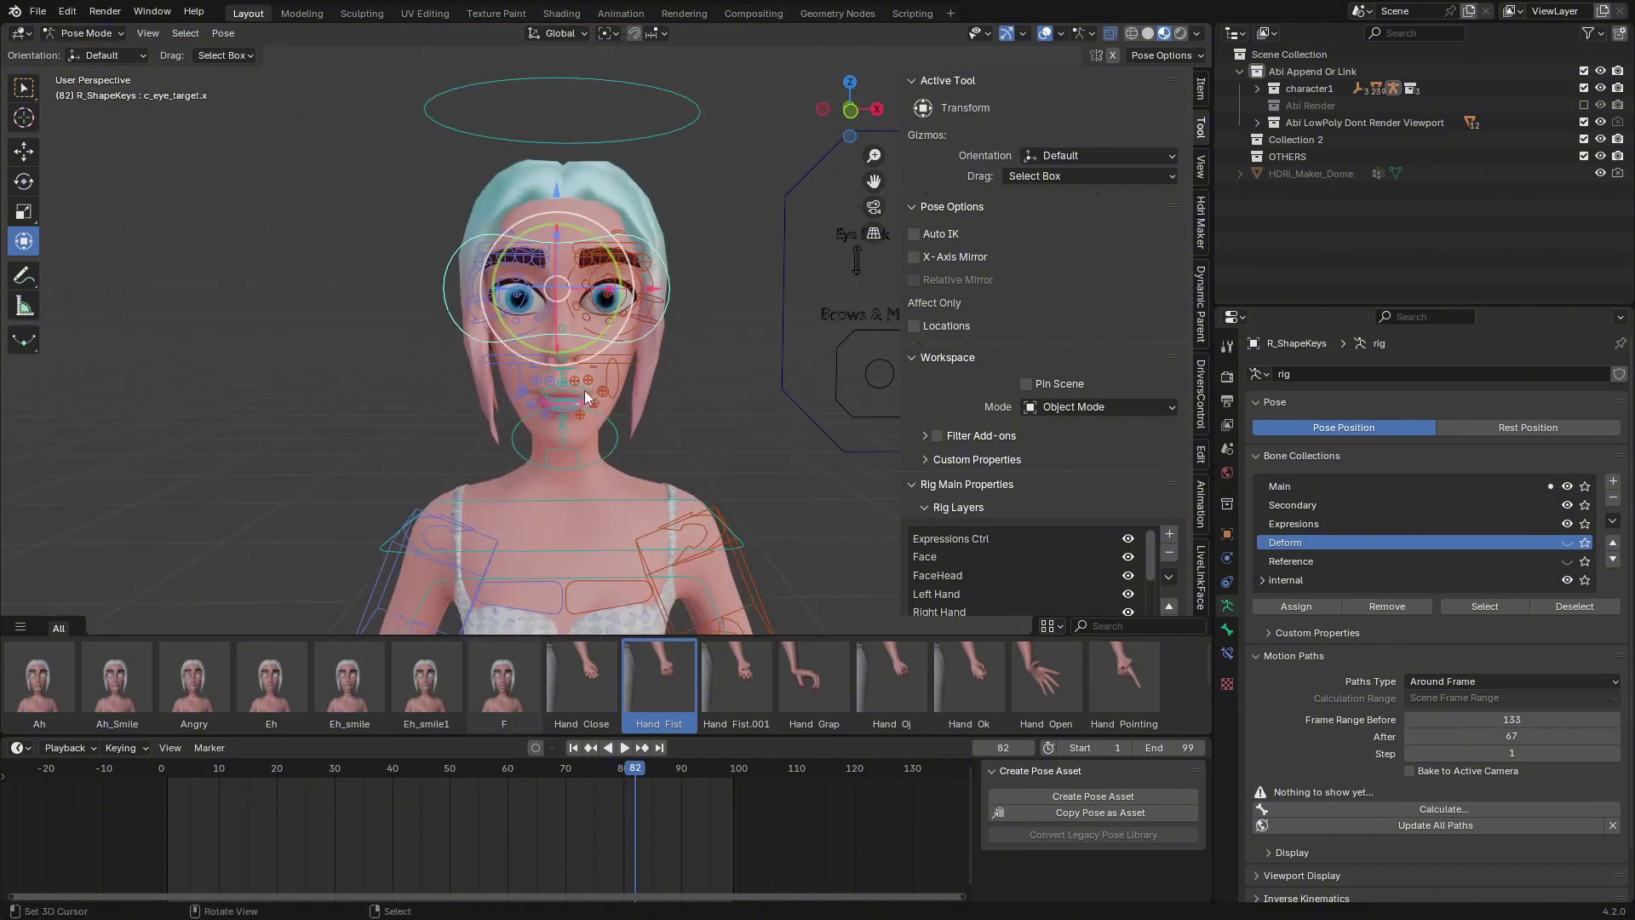
{"action": "key", "text": "g"}
{"action": "right_click", "coordinate": [529, 281]}
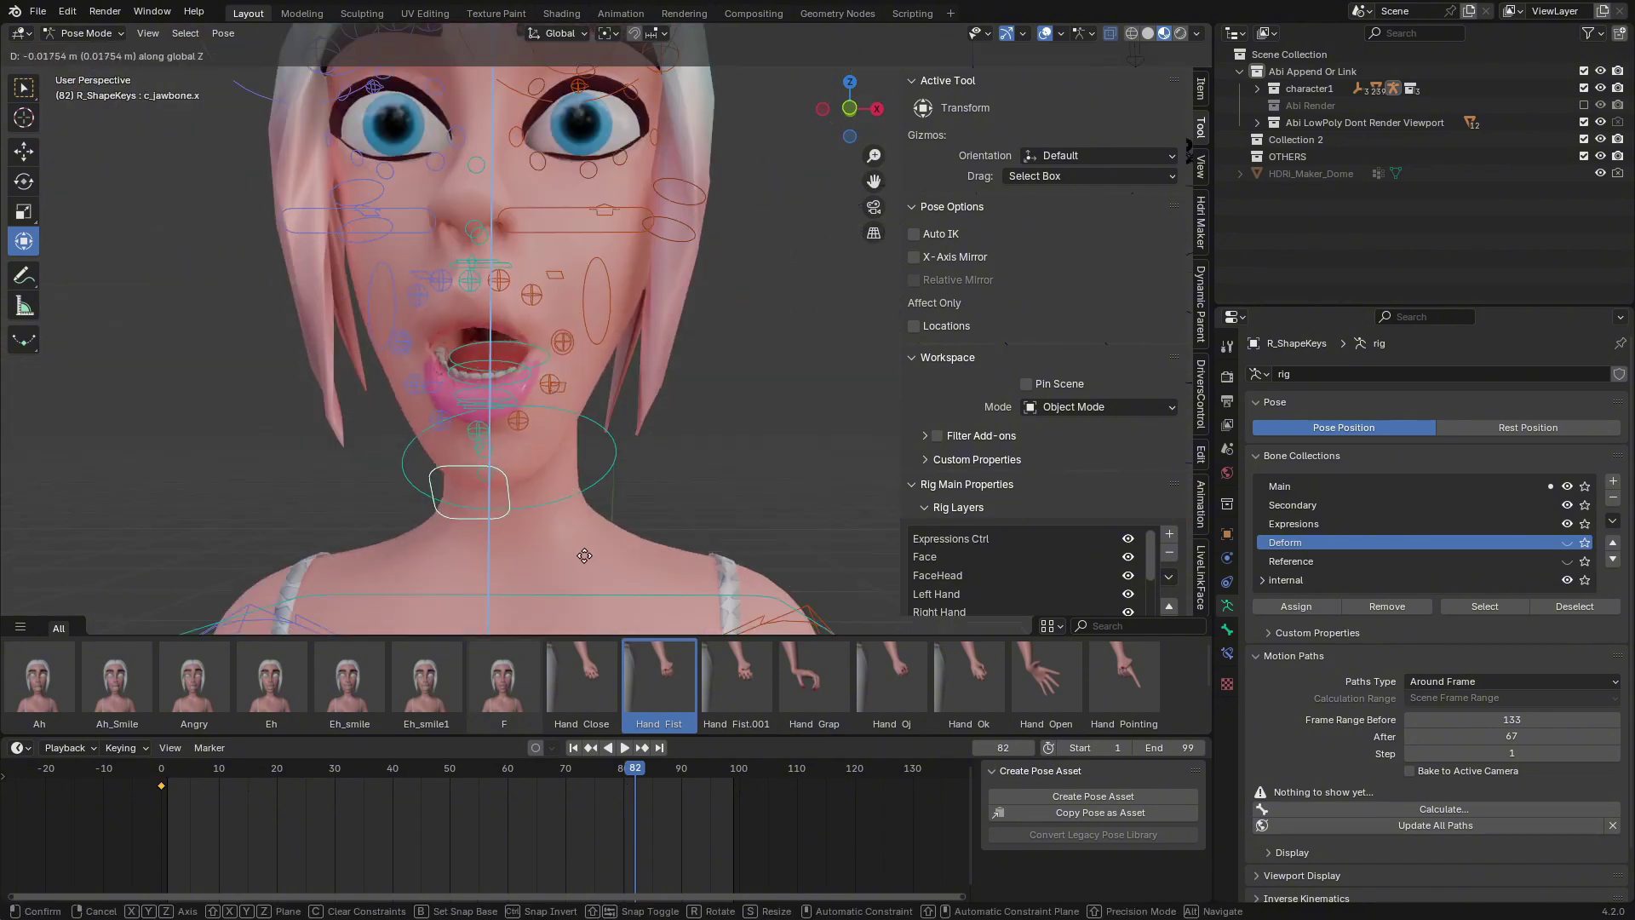
Try lowering the jaw control along Z and pulling the tongue control out of the mouth.
{"action": "left_click", "coordinate": [494, 400]}
{"action": "key", "text": "g"}
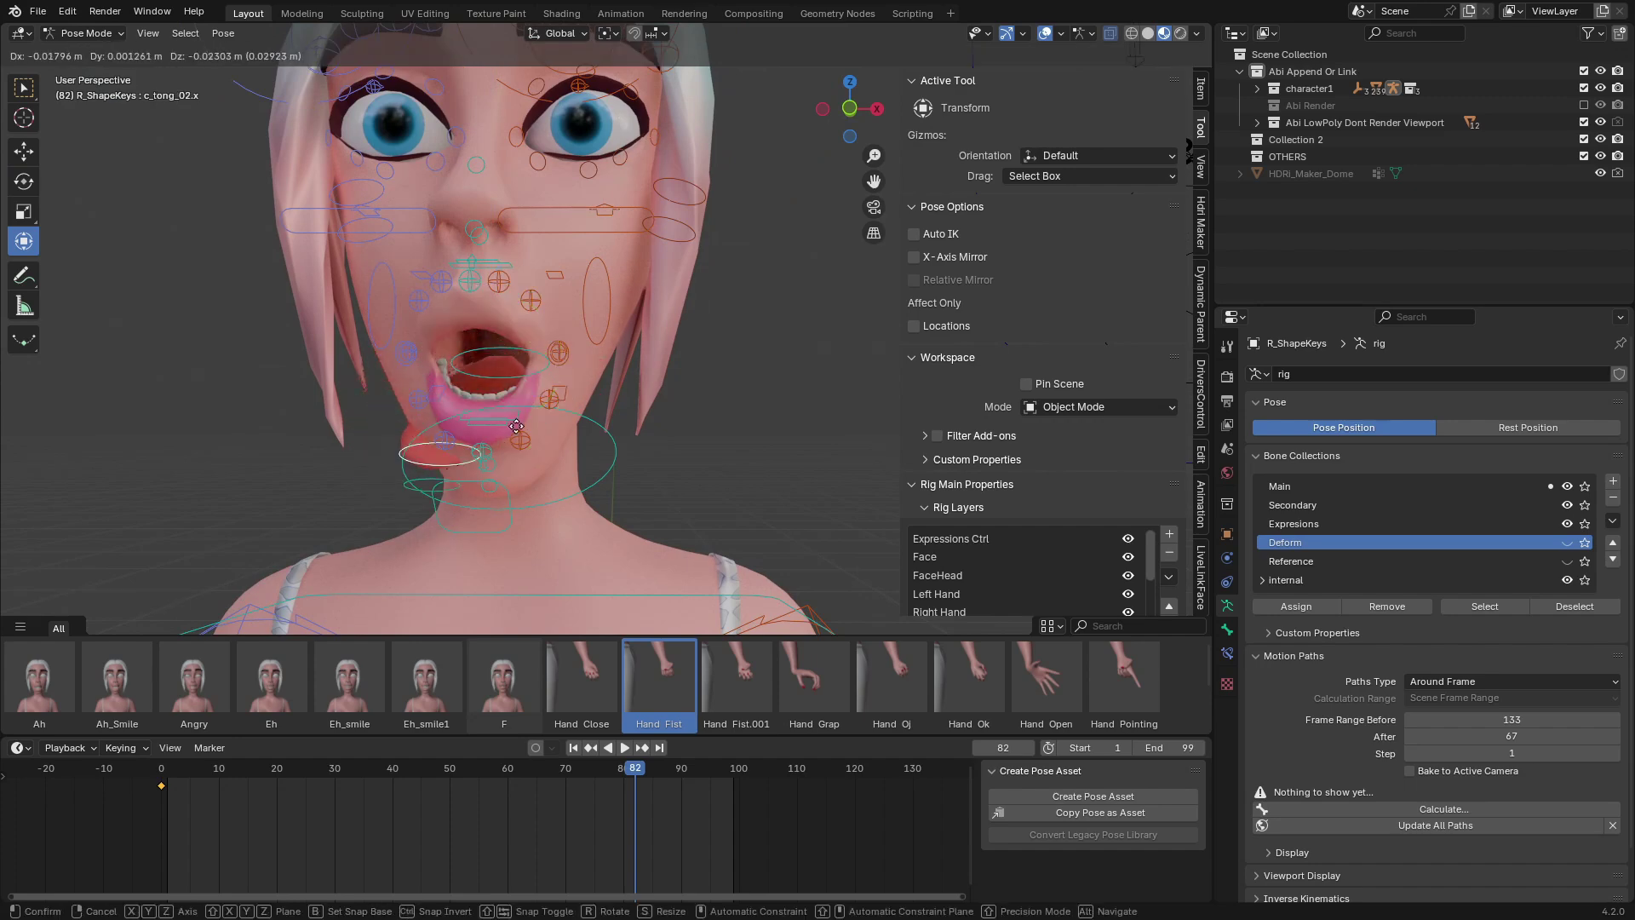
{"action": "right_click", "coordinate": [430, 442]}
{"action": "middle_click_drag", "start_coordinate": [358, 456], "coordinate": [265, 461]}
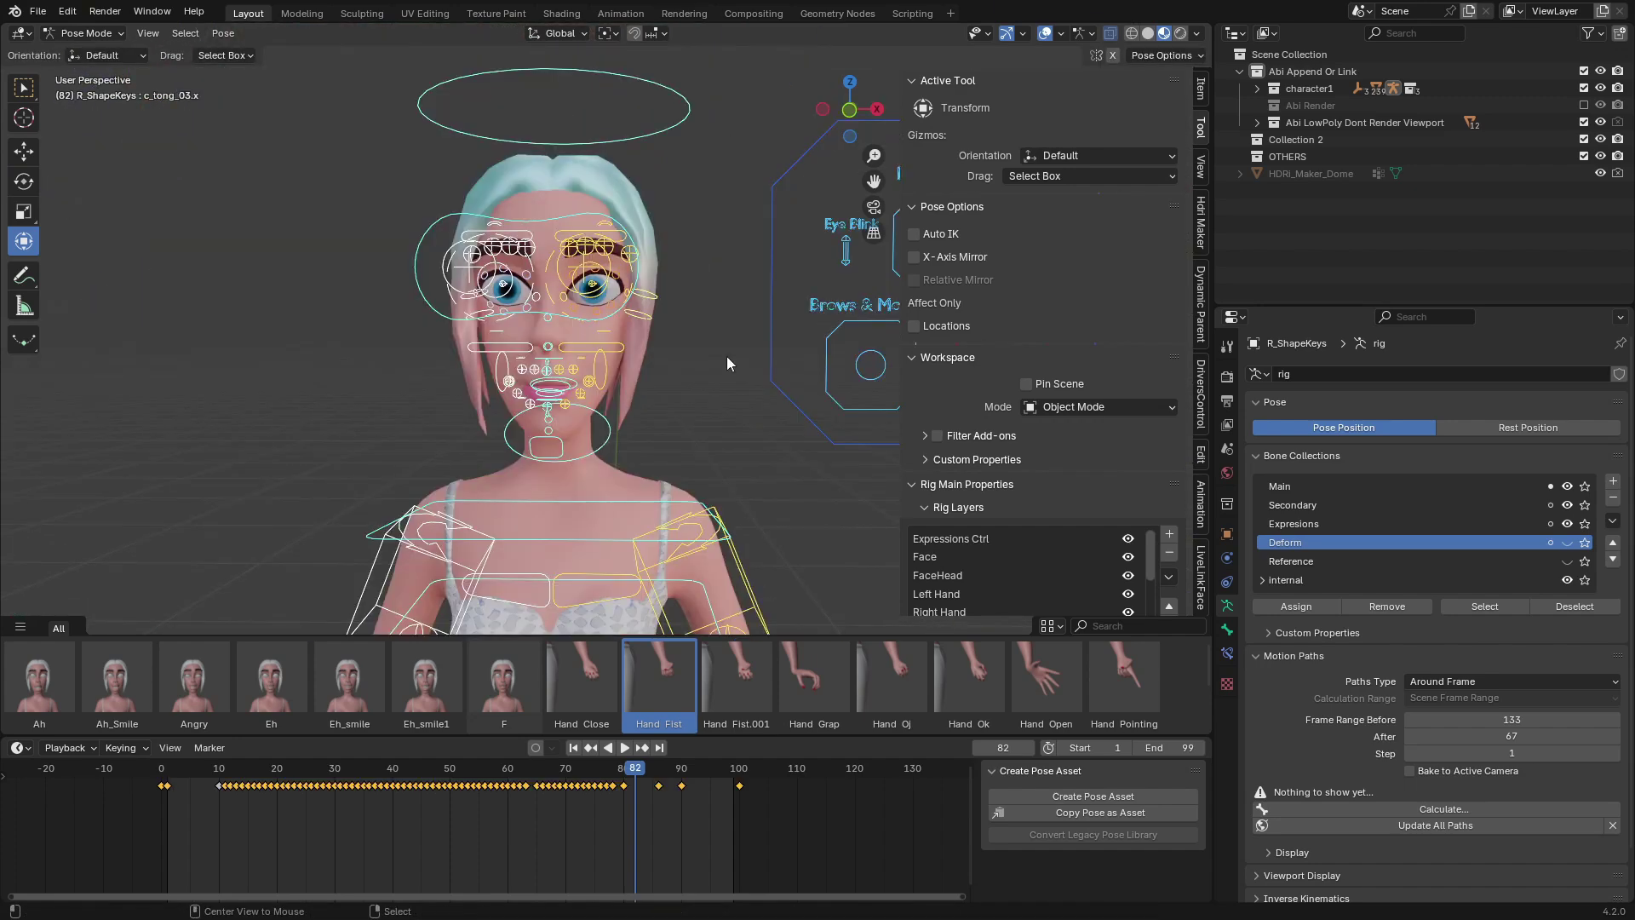
Lower the Eye Blink control for the character's right eye by about 0.047 m to close that eye.
{"action": "scroll", "coordinate": [683, 341], "scroll_direction": "up", "scroll_amount": 3}
{"action": "mouse_move", "coordinate": [682, 341]}
{"action": "middle_mouse_down", "text": "shift"}
{"action": "mouse_move", "coordinate": [651, 312]}
{"action": "mouse_move", "coordinate": [668, 327]}
{"action": "middle_mouse_up", "text": "shift"}
{"action": "left_click", "coordinate": [551, 298]}
{"action": "key", "text": "g"}
{"action": "left_click", "coordinate": [523, 304]}
{"action": "right_click", "coordinate": [606, 257]}
{"action": "key", "text": "g"}
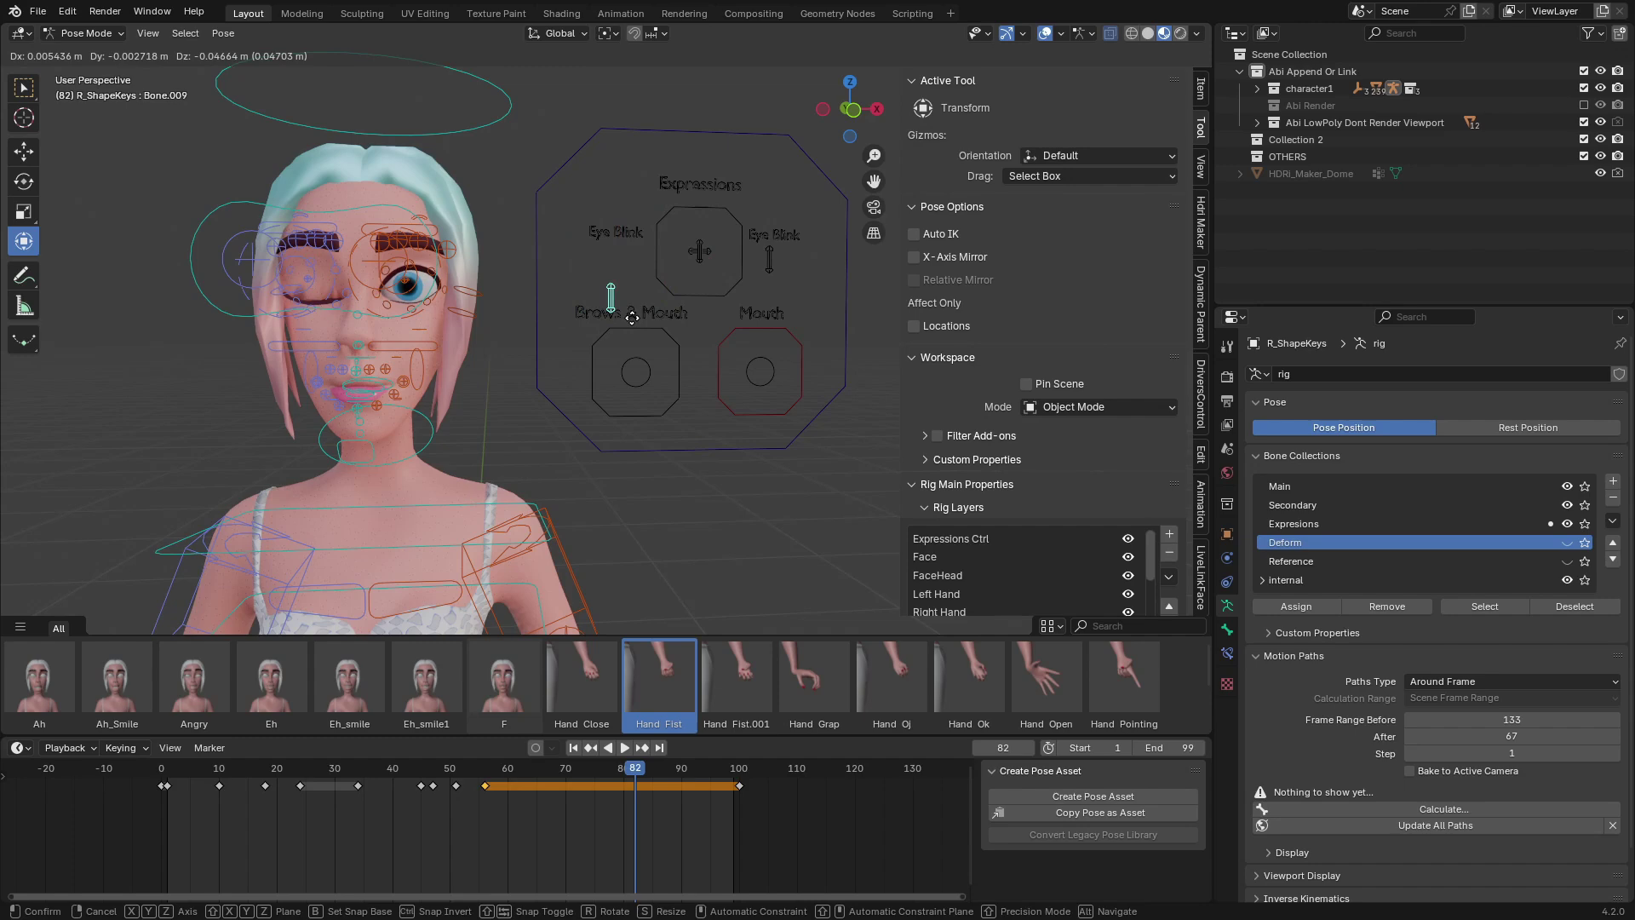
{"action": "left_click_drag", "start_coordinate": [632, 317], "coordinate": [632, 317]}
Disable the Abi LowPoly collection and enable Abi Render to compare the winking face.
{"action": "scroll", "coordinate": [643, 336], "scroll_direction": "up", "scroll_amount": 4}
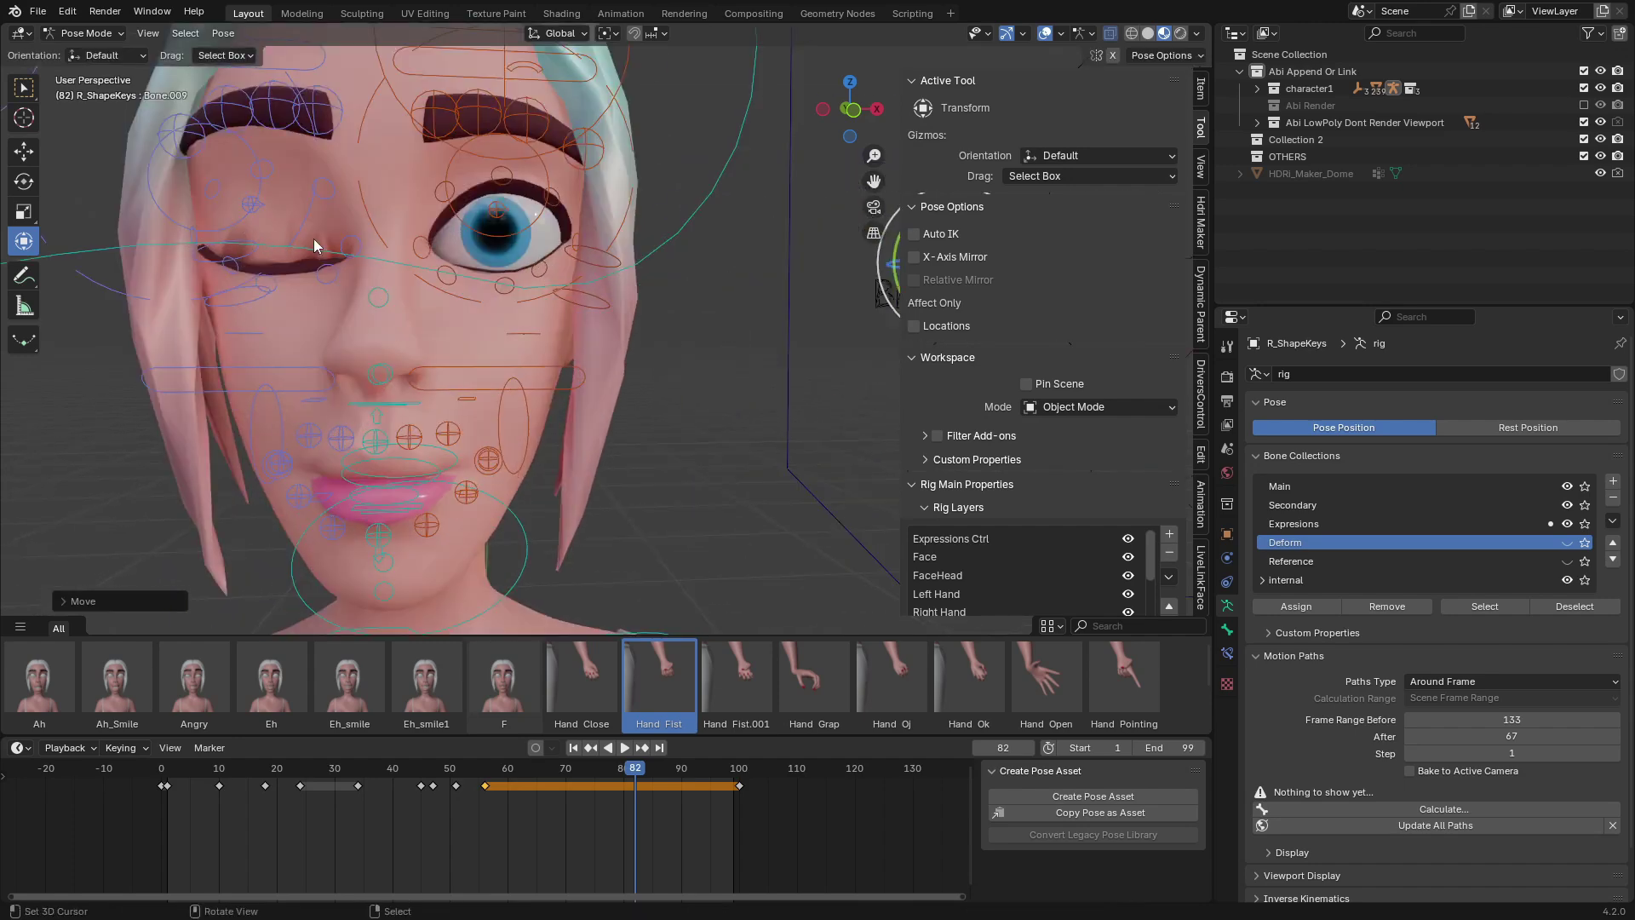
{"action": "left_click", "coordinate": [1583, 122]}
{"action": "left_click", "coordinate": [1584, 105]}
{"action": "scroll", "coordinate": [633, 355], "scroll_direction": "down", "scroll_amount": 5}
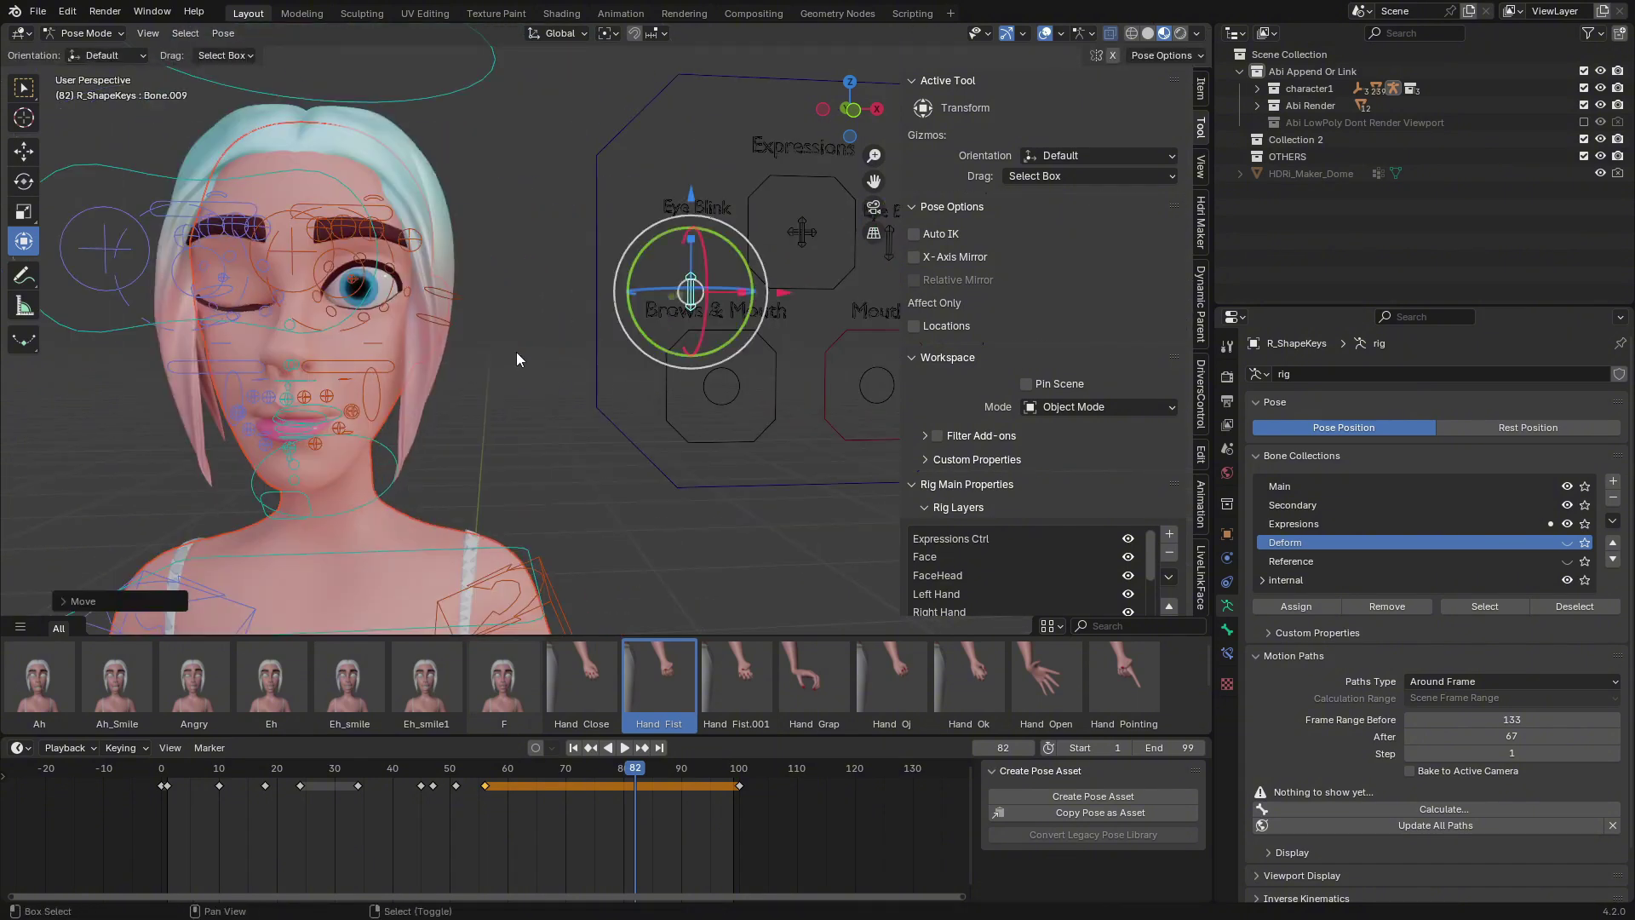
{"action": "middle_click_drag", "start_coordinate": [516, 351], "coordinate": [738, 355], "text": "shift"}
{"action": "scroll", "coordinate": [588, 357], "scroll_direction": "up", "scroll_amount": 1}
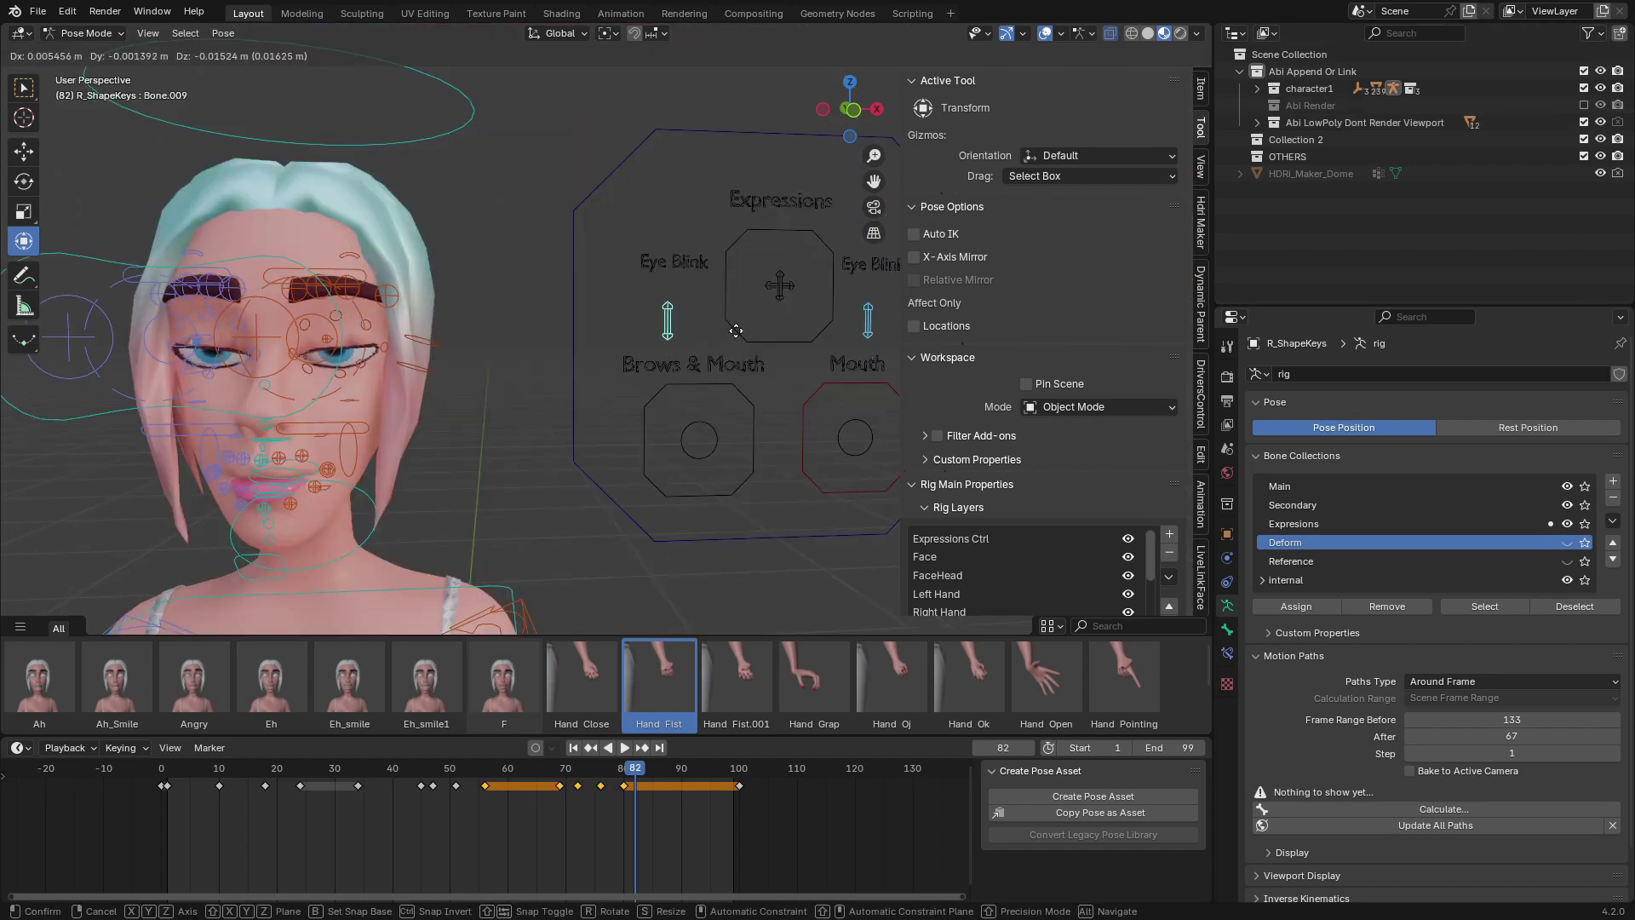
Try moving the two Eye Blink controls on the expression panel together.
{"action": "right_click", "coordinate": [736, 331]}
{"action": "middle_click_drag", "start_coordinate": [777, 357], "coordinate": [720, 359], "text": "shift"}
{"action": "key", "text": "g"}
{"action": "right_click", "coordinate": [731, 401]}
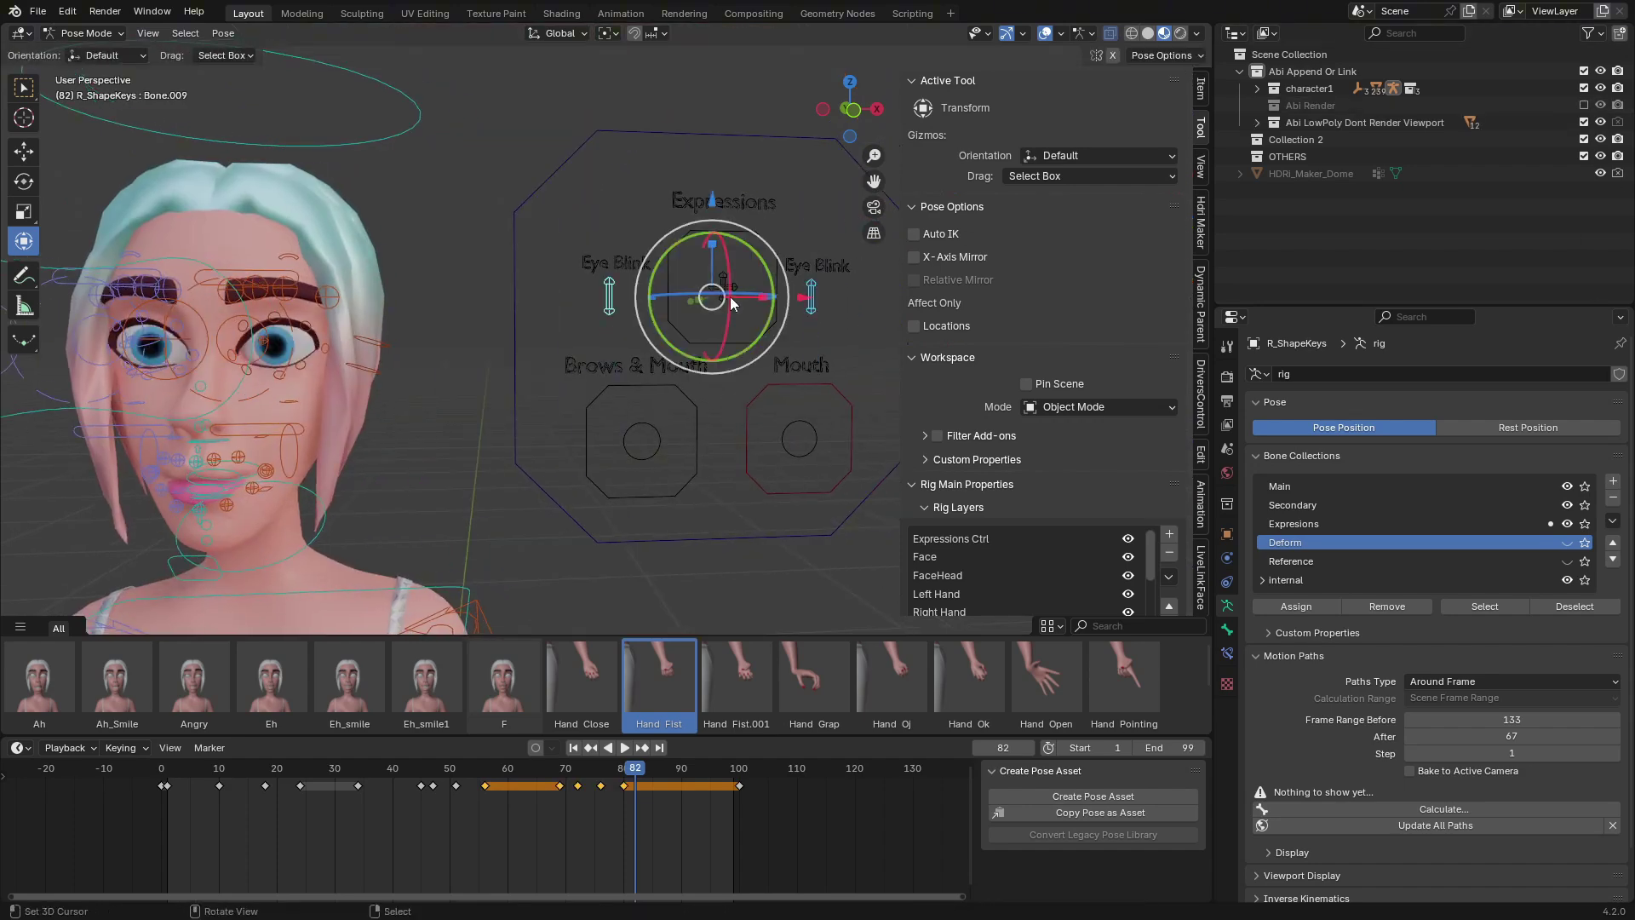
Move the central Expressions control down to the lower edge of its frame so the character's mouth opens.
{"action": "left_click", "coordinate": [718, 292]}
{"action": "key", "text": "g"}
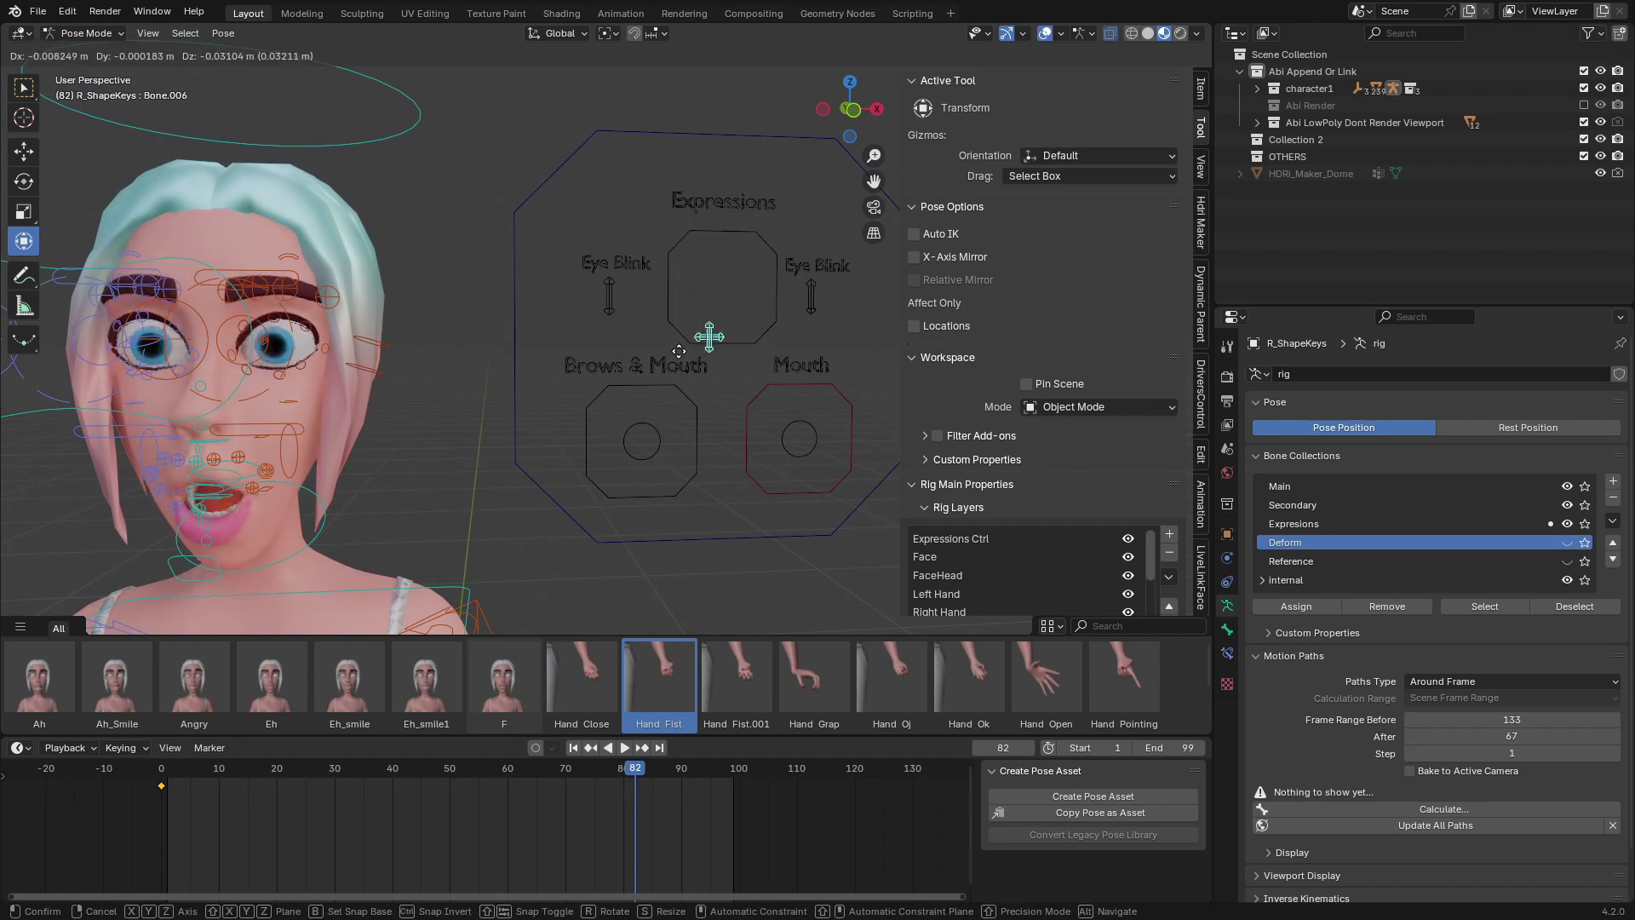
{"action": "left_click", "coordinate": [714, 375]}
{"action": "middle_click_drag", "start_coordinate": [308, 621], "coordinate": [368, 511], "text": "shift"}
{"action": "right_click", "coordinate": [364, 513]}
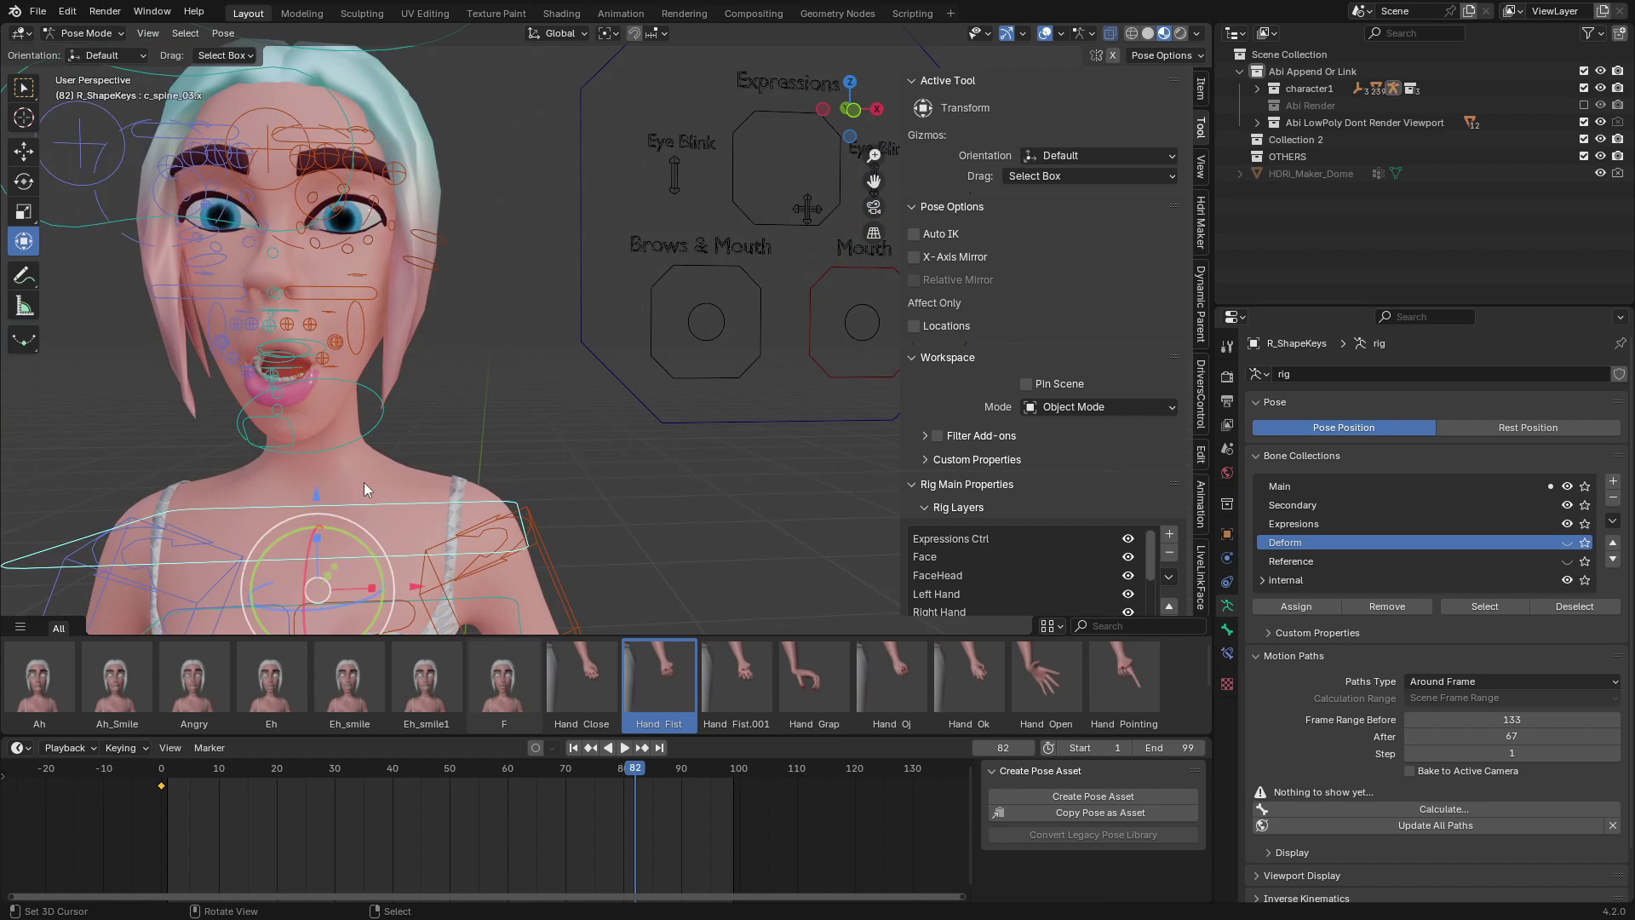
Select the low-poly body mesh in Object Mode and examine its shape key values, including the driven brow, mouth and emotion keys.
{"action": "right_click", "coordinate": [453, 426]}
{"action": "key", "text": "ctrl+Tab"}
{"action": "left_click", "coordinate": [410, 466]}
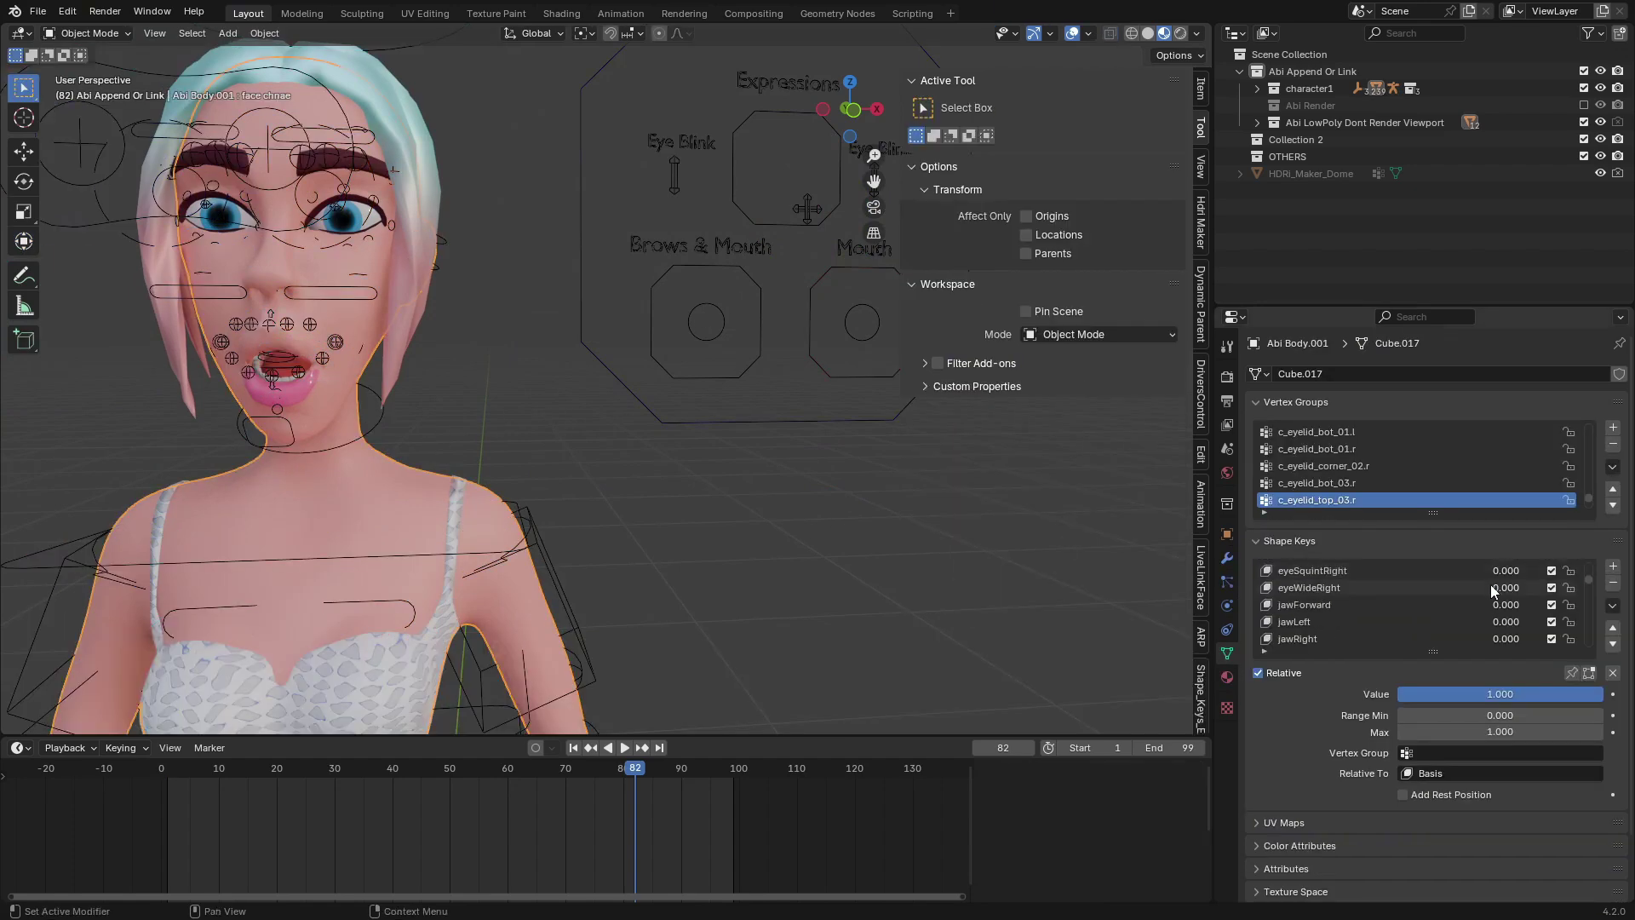
{"action": "left_click_drag", "start_coordinate": [1586, 604], "coordinate": [1582, 673]}
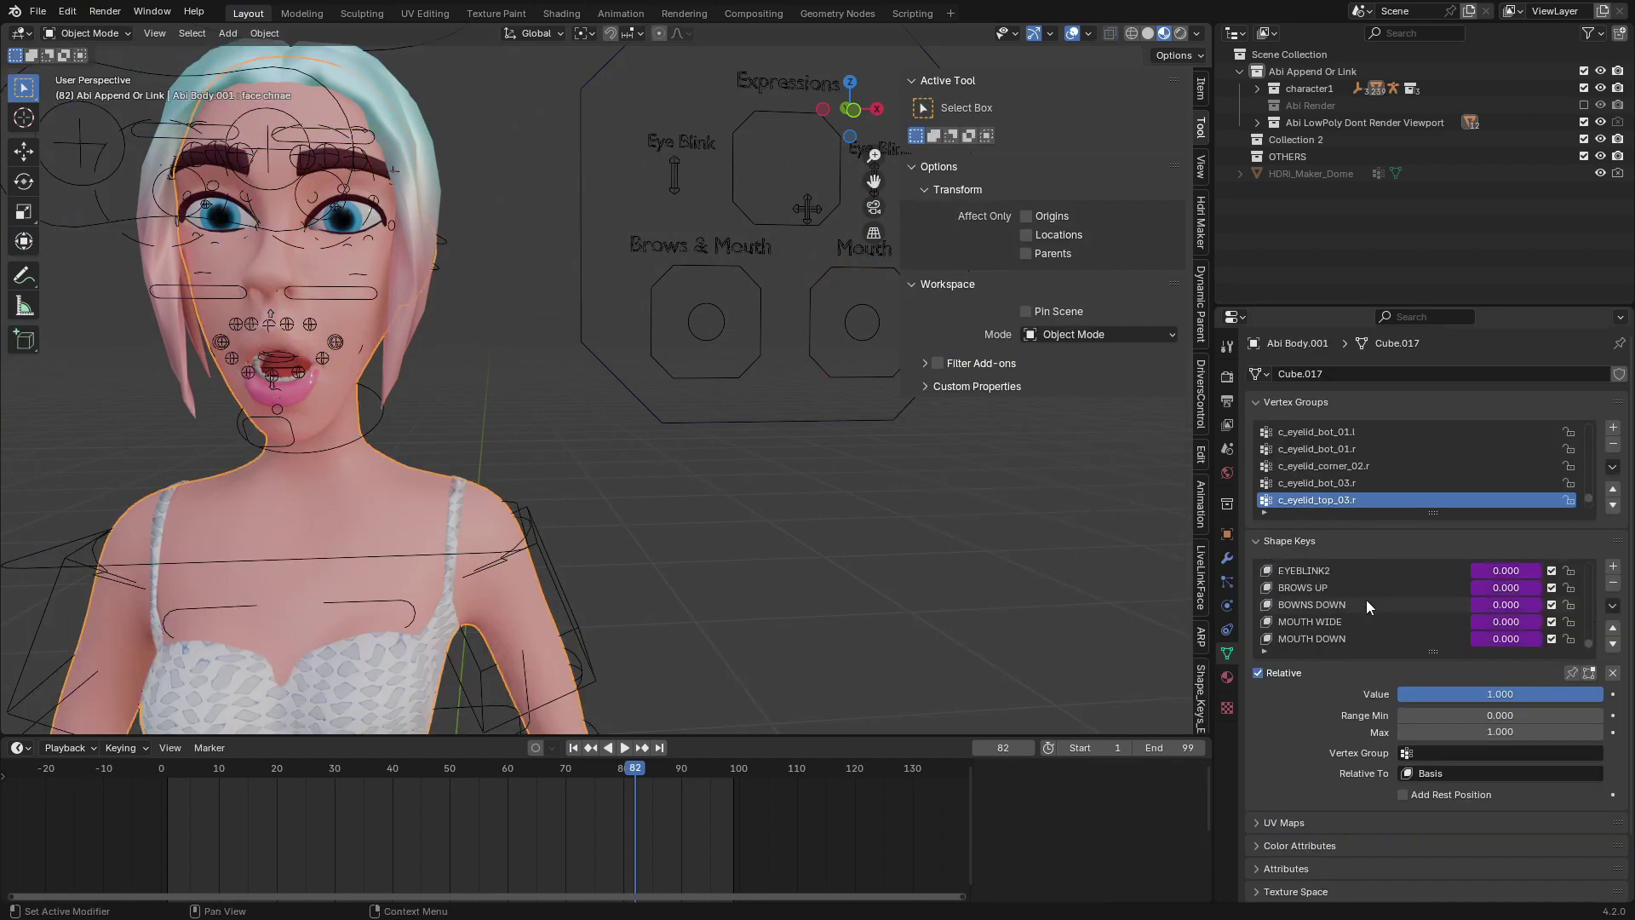
{"action": "scroll", "coordinate": [1354, 596], "scroll_direction": "up", "scroll_amount": 8}
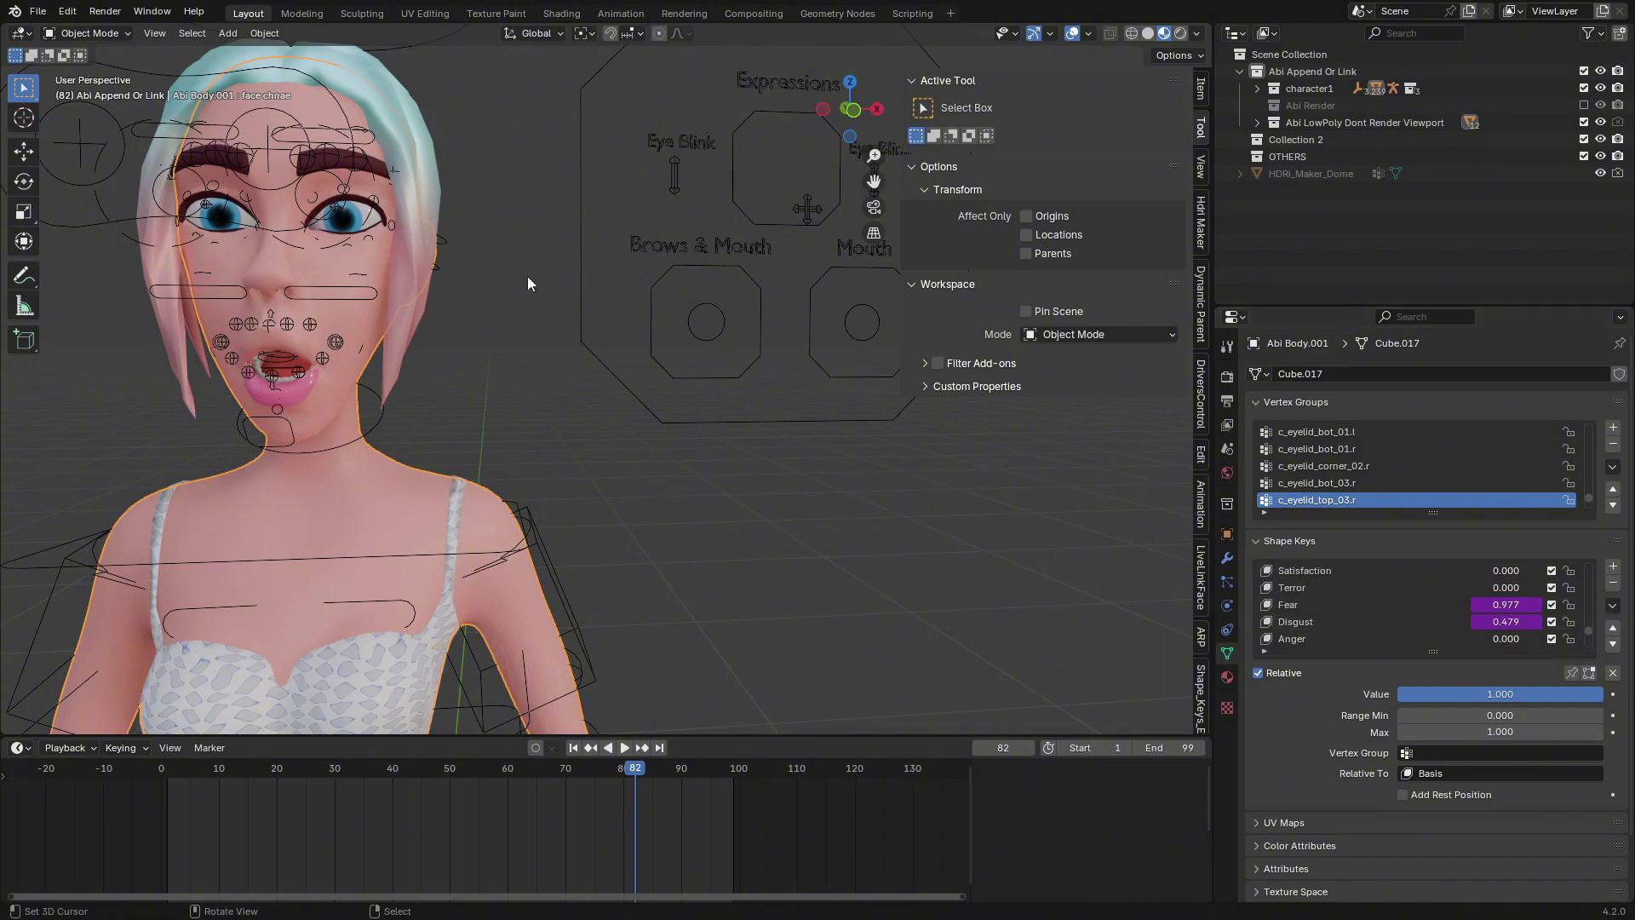
Return the rig to Pose Mode and try moving the central Expressions control up within its frame.
{"action": "left_click", "coordinate": [792, 213]}
{"action": "key", "text": "ctrl+Tab"}
{"action": "key", "text": "g"}
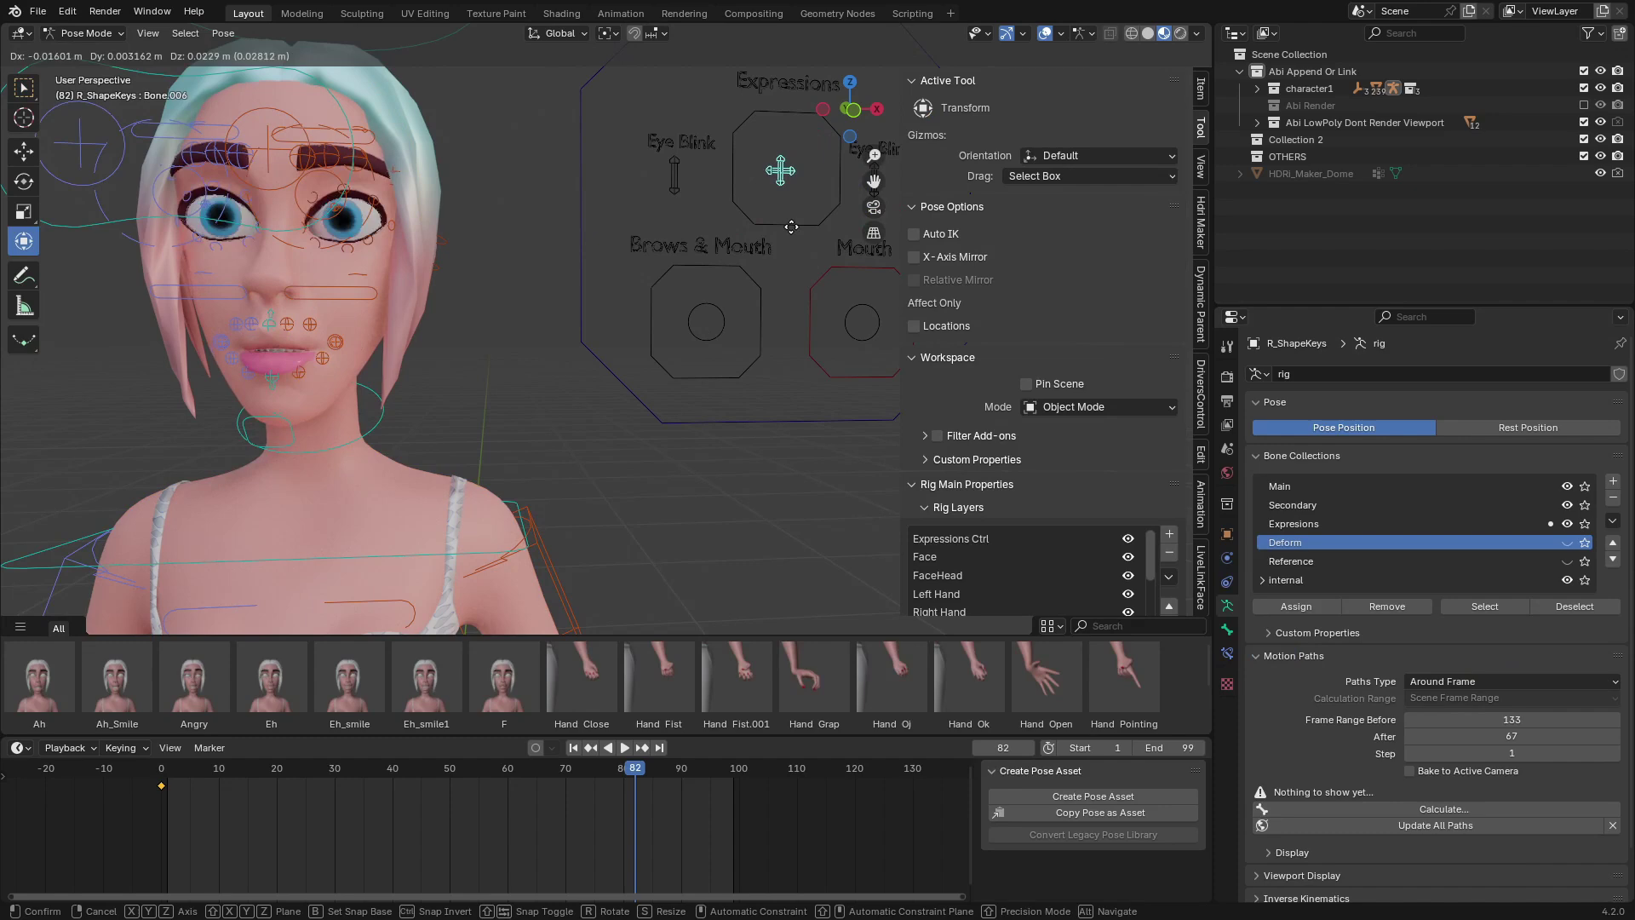
{"action": "key", "text": "Escape"}
Try moving the Brows & Mouth control down to the lower edge of its frame.
{"action": "left_click", "coordinate": [709, 318]}
{"action": "key", "text": "g"}
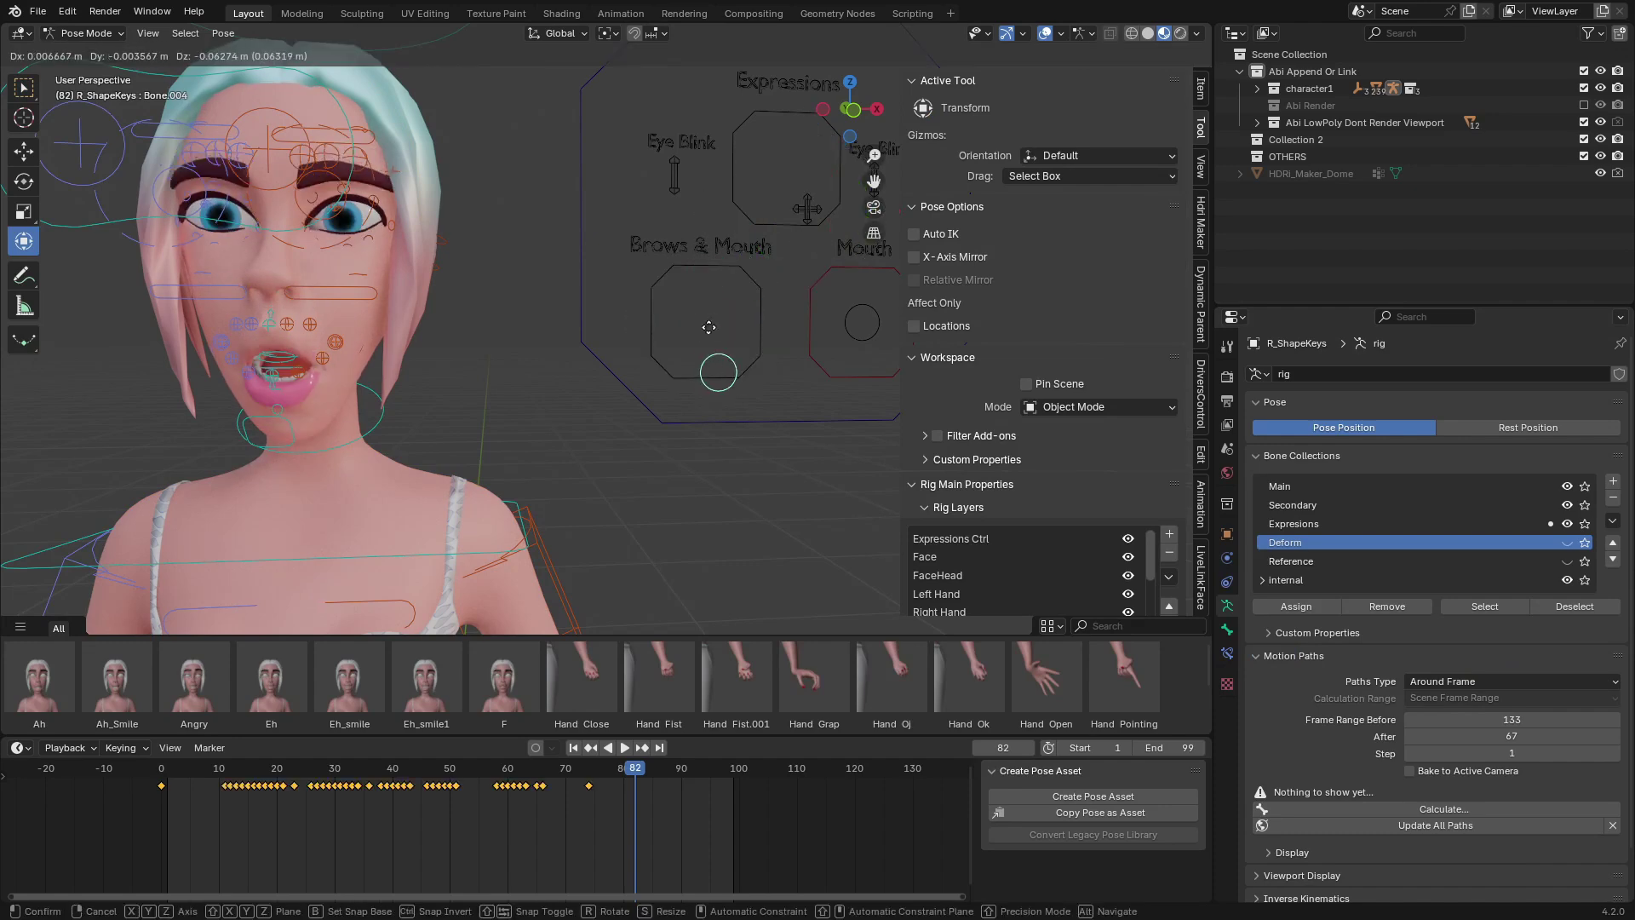
{"action": "right_click", "coordinate": [712, 515]}
{"action": "key", "text": "g"}
{"action": "right_click", "coordinate": [758, 511]}
Select all the rig's bones and clear their location to reset every expression control.
{"action": "middle_click_drag", "start_coordinate": [804, 334], "coordinate": [704, 356], "text": "shift"}
{"action": "right_click", "coordinate": [749, 333]}
{"action": "key", "text": "a"}
{"action": "key", "text": "alt+g"}
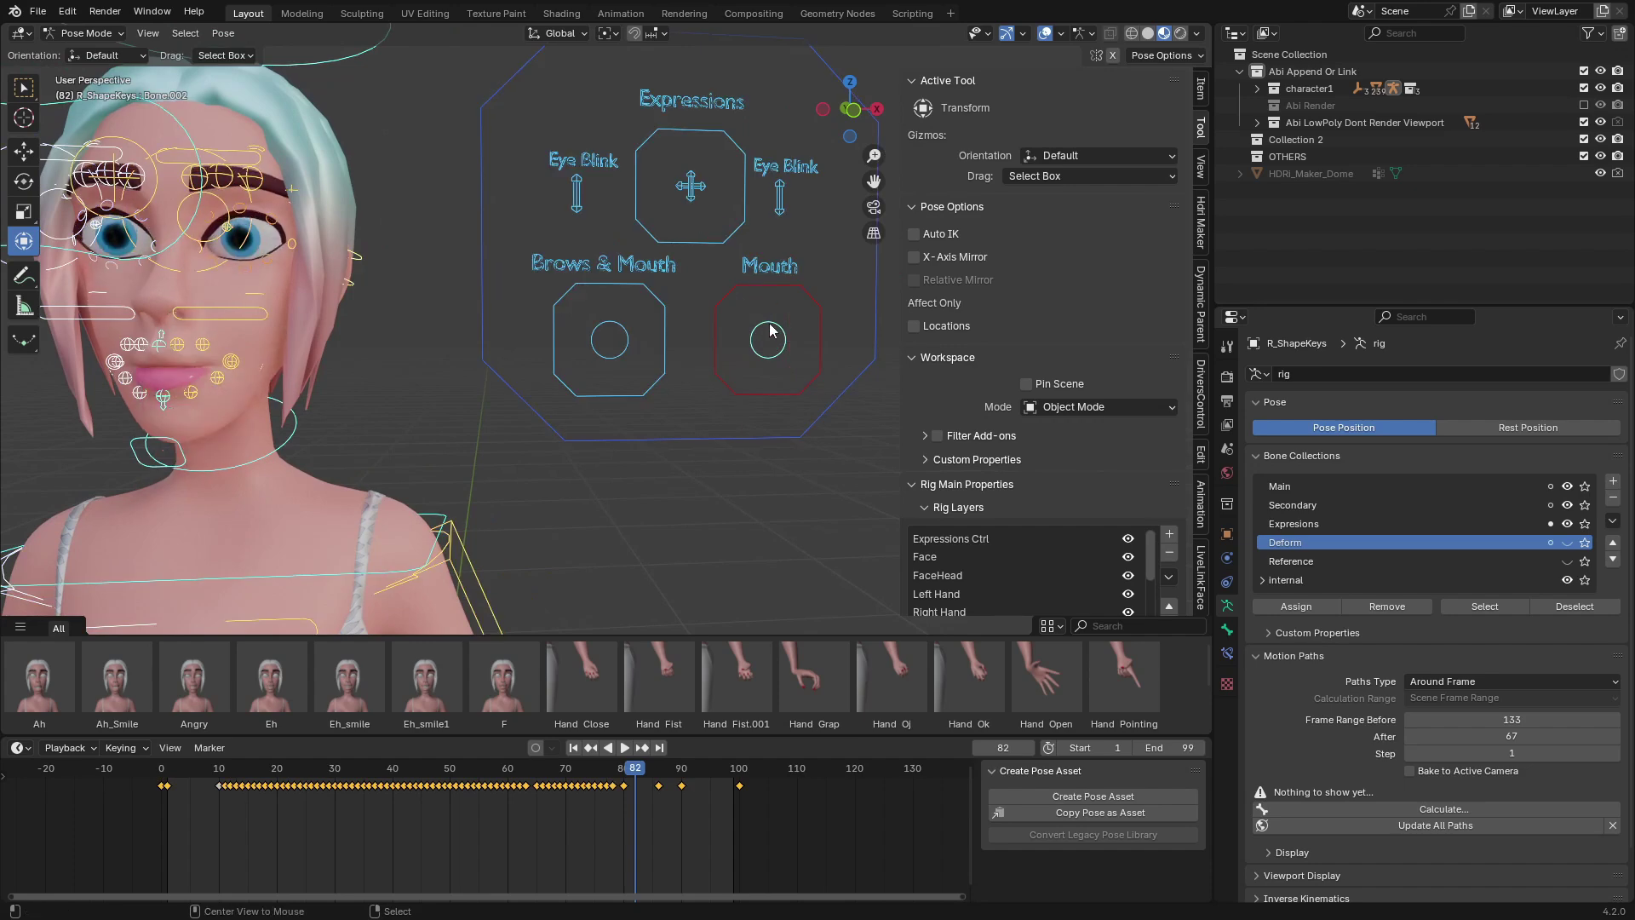
Try moving the Mouth control around inside its frame on the expression panel.
{"action": "right_click", "coordinate": [771, 332]}
{"action": "key", "text": "g"}
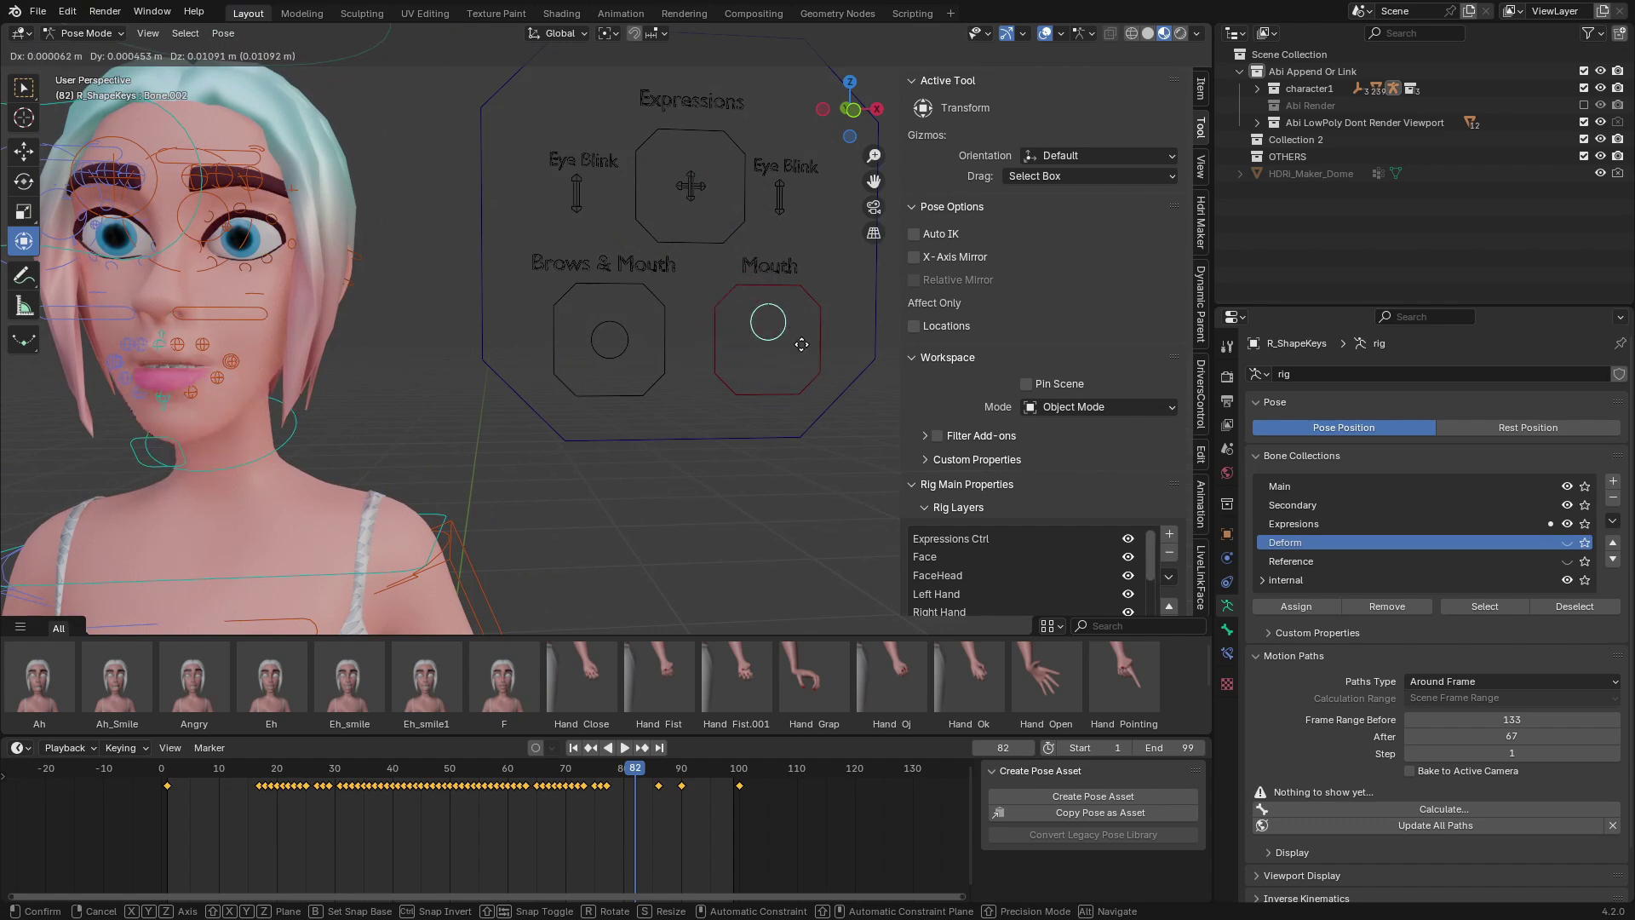
{"action": "right_click", "coordinate": [802, 344]}
Expand the Abi LowPoly Dont Render Viewport collection and hide the Abi hair.001 object.
{"action": "left_click", "coordinate": [690, 186]}
{"action": "left_click", "coordinate": [1257, 122]}
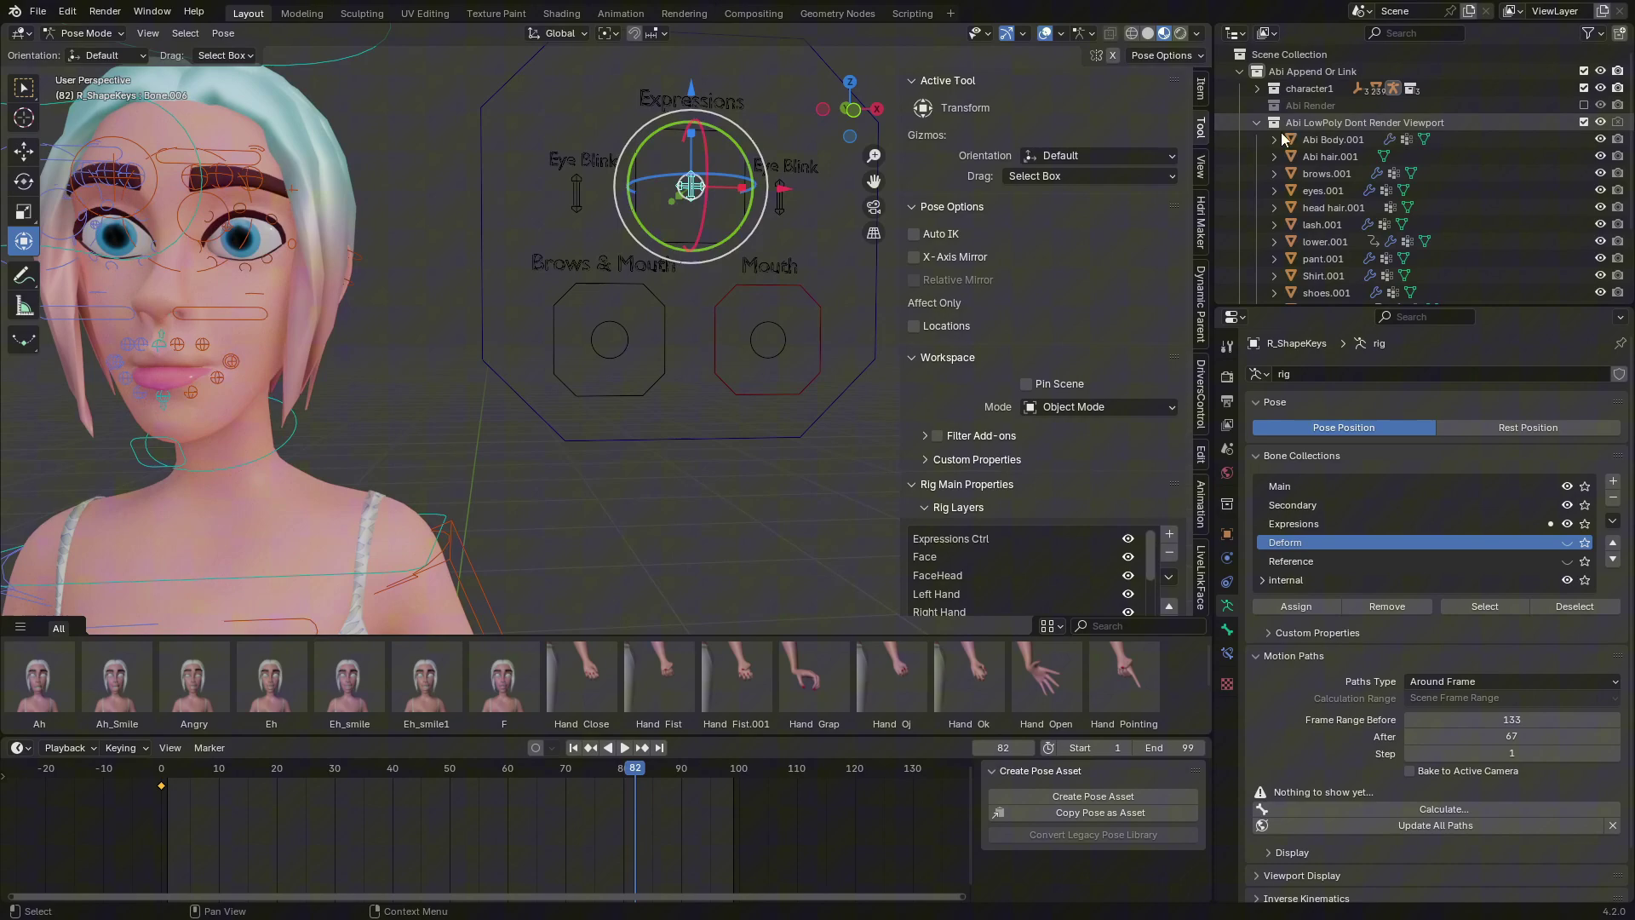
{"action": "left_click", "coordinate": [1600, 156]}
Hide the Expressions Ctrl, Face and FaceHead rig layers to clear the controls around the character's head.
{"action": "middle_click_drag", "start_coordinate": [596, 154], "coordinate": [758, 227]}
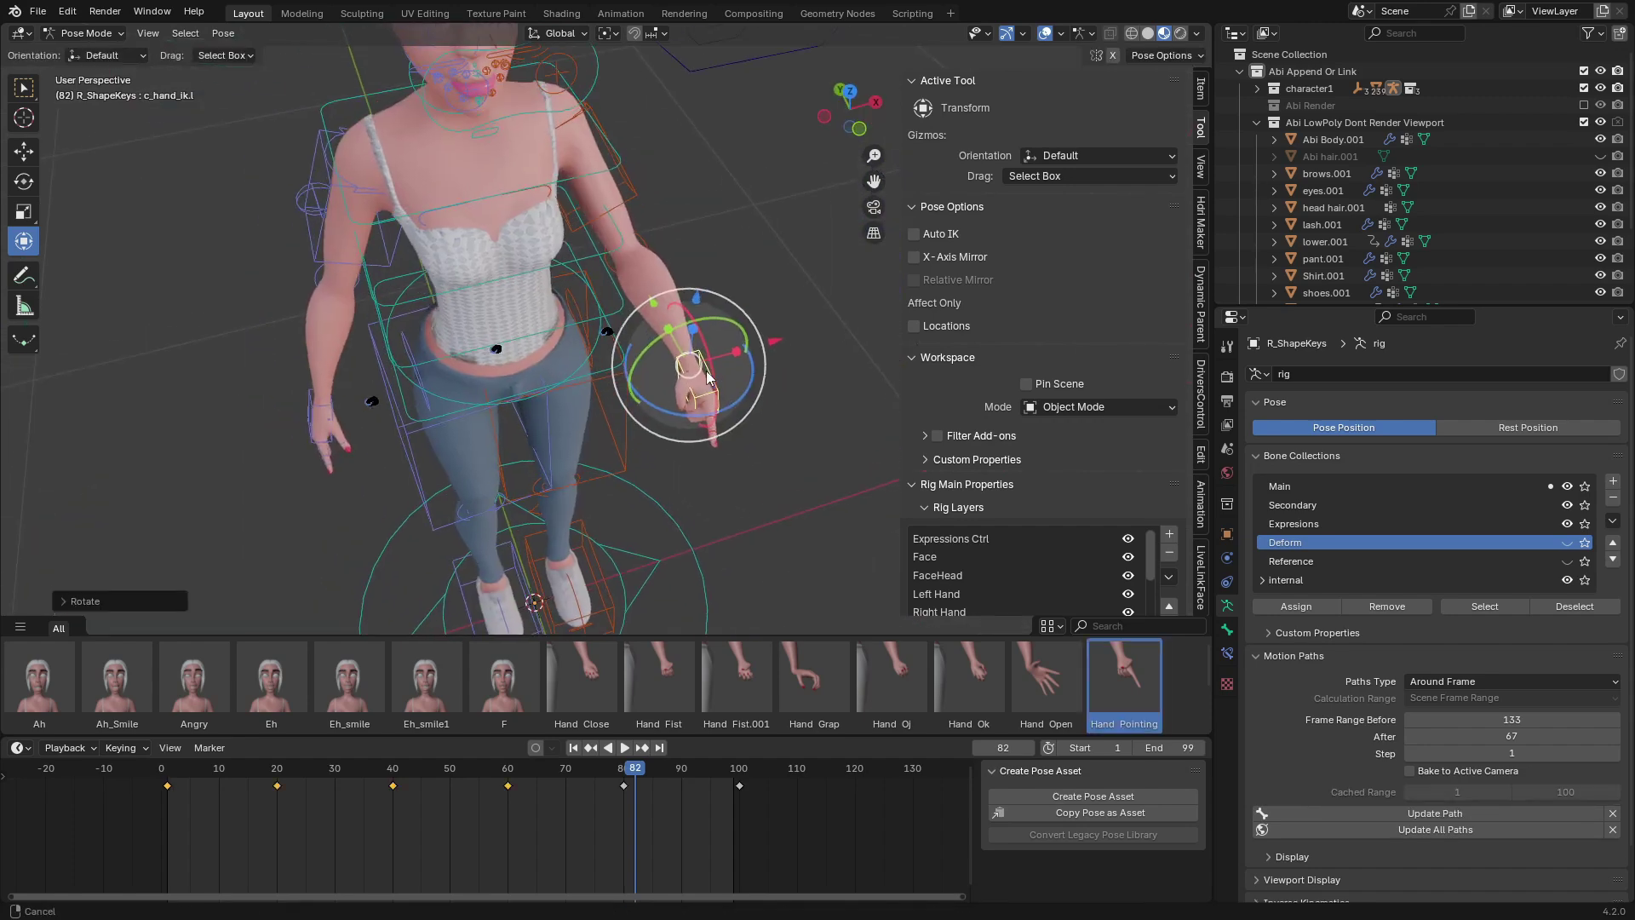
{"action": "middle_click_drag", "start_coordinate": [707, 377], "coordinate": [852, 443]}
{"action": "scroll", "coordinate": [1133, 490], "scroll_direction": "down", "scroll_amount": 2}
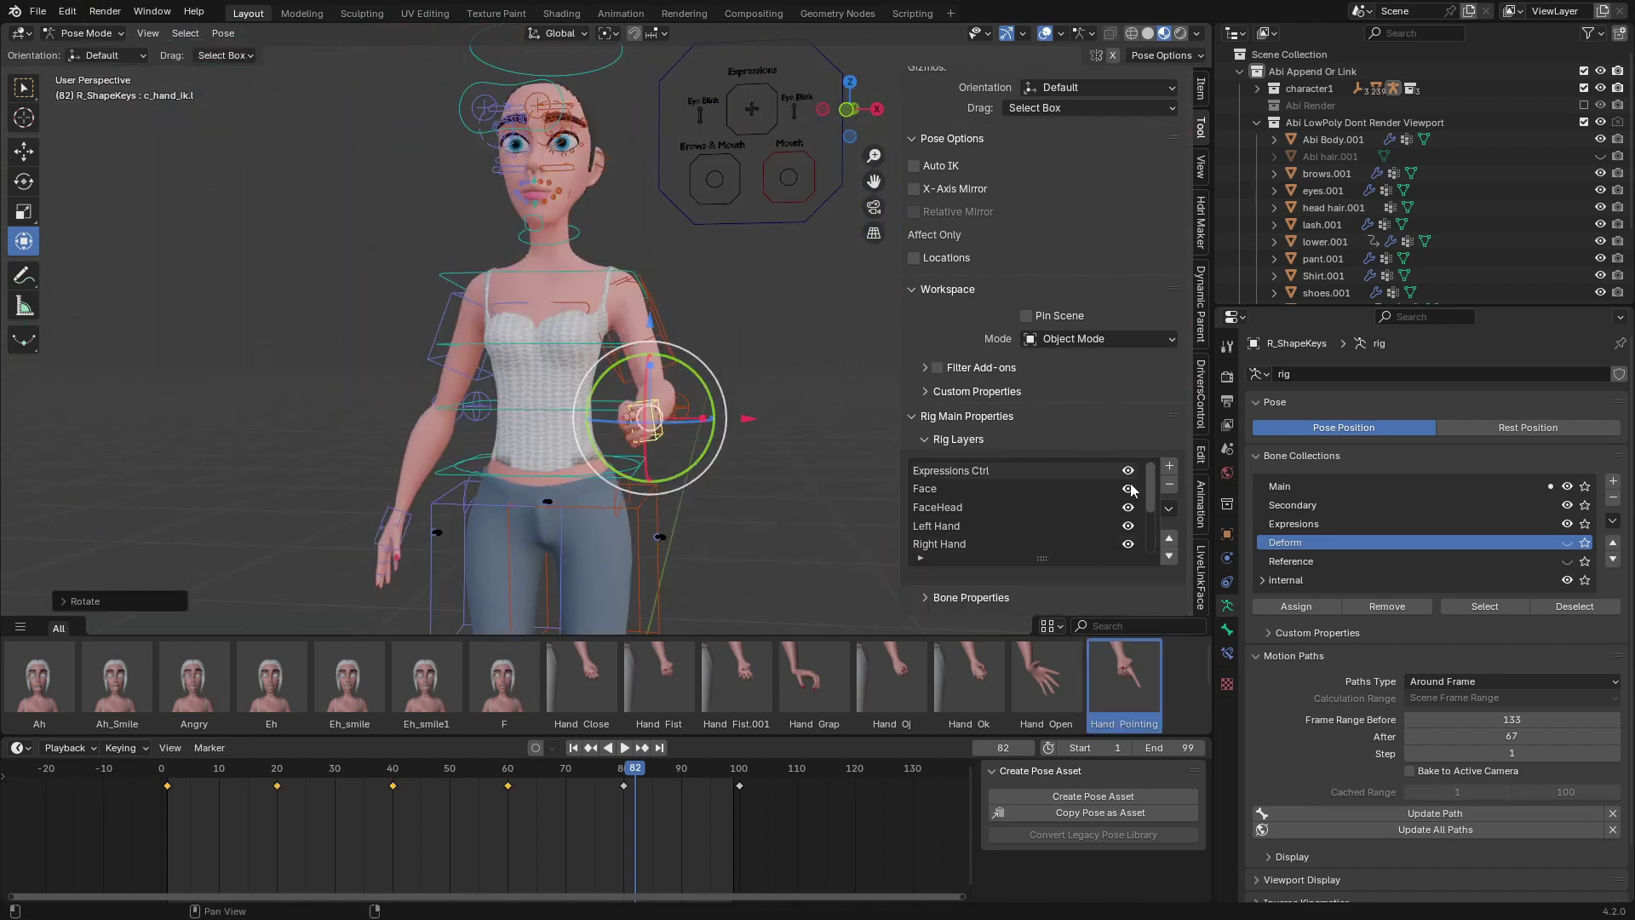
{"action": "middle_click_drag", "start_coordinate": [539, 212], "coordinate": [569, 345], "text": "shift"}
{"action": "middle_click_drag", "start_coordinate": [628, 288], "coordinate": [542, 289], "text": "shift"}
{"action": "middle_click_drag", "start_coordinate": [628, 218], "coordinate": [635, 214]}
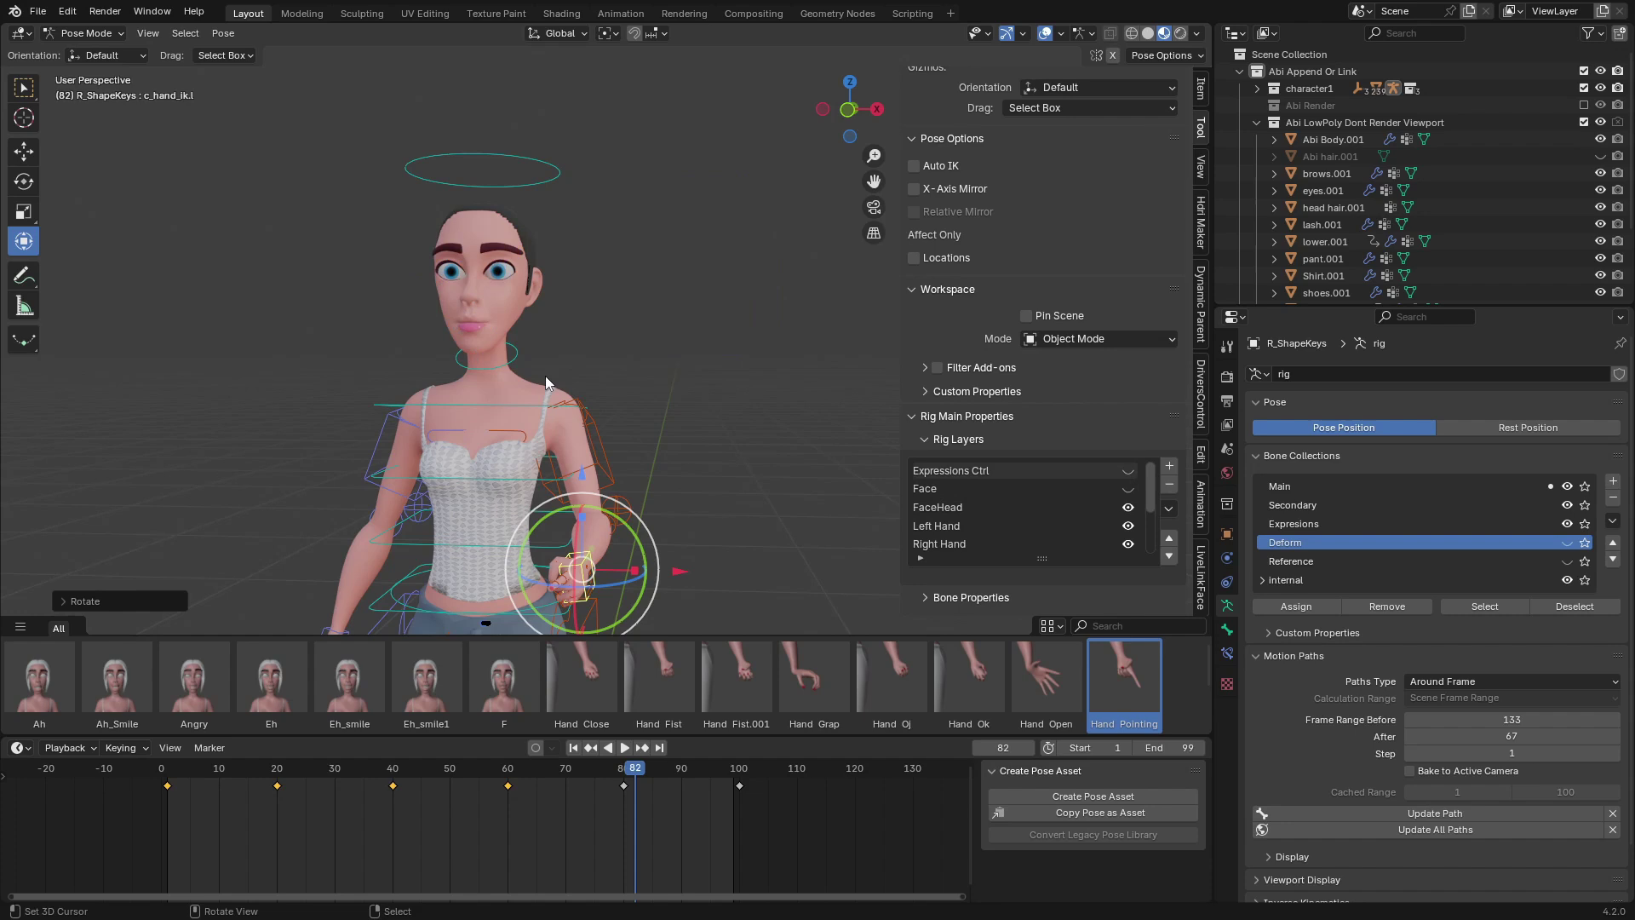
{"action": "middle_click_drag", "start_coordinate": [604, 438], "coordinate": [611, 321], "text": "shift"}
{"action": "scroll", "coordinate": [626, 407], "scroll_direction": "down", "scroll_amount": 4}
{"action": "middle_click_drag", "start_coordinate": [626, 407], "coordinate": [610, 267], "text": "shift"}
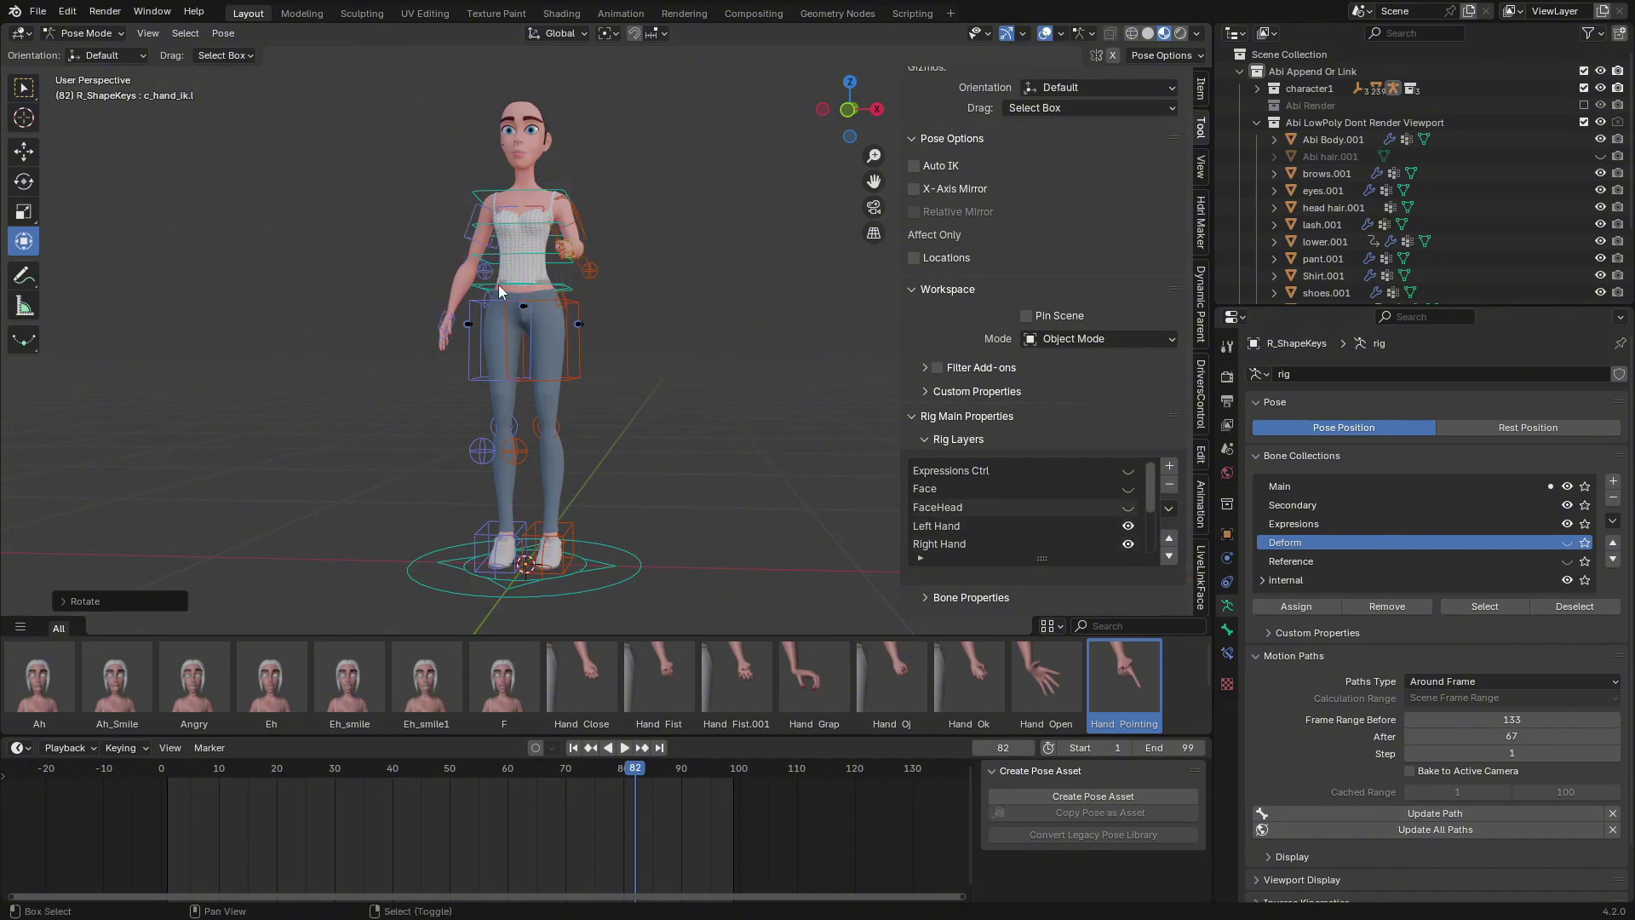
Frame the character's body and play the animation to examine her movement.
{"action": "middle_click_drag", "start_coordinate": [499, 292], "coordinate": [559, 367], "text": "shift"}
{"action": "scroll", "coordinate": [1130, 543], "scroll_direction": "down", "scroll_amount": 3}
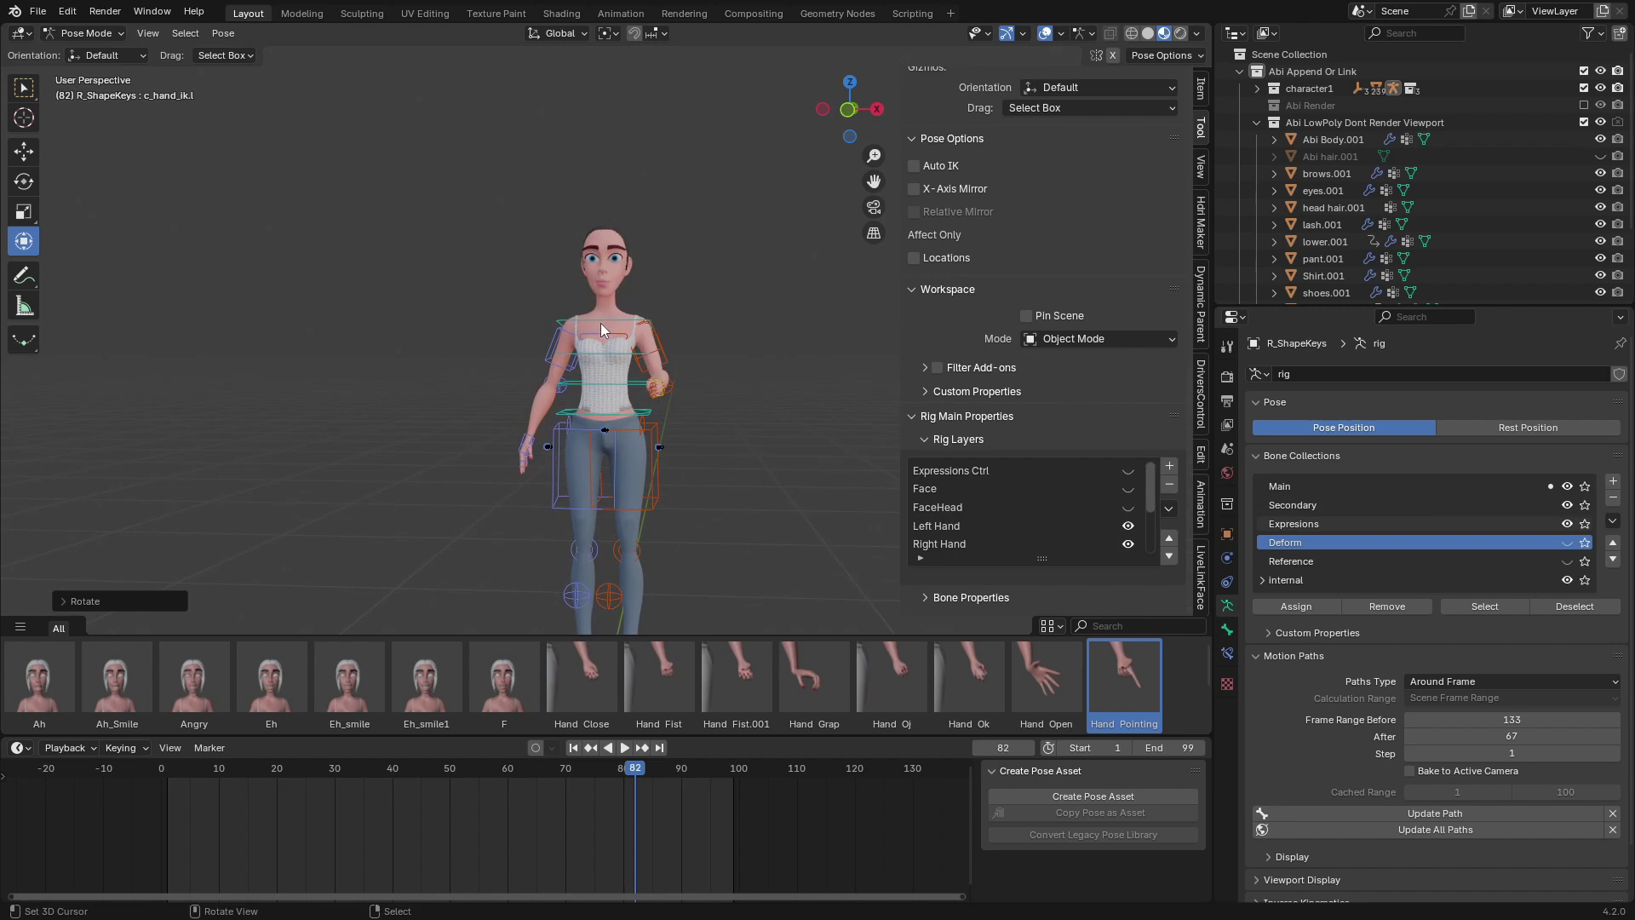
{"action": "scroll", "coordinate": [617, 416], "scroll_direction": "up", "scroll_amount": 3}
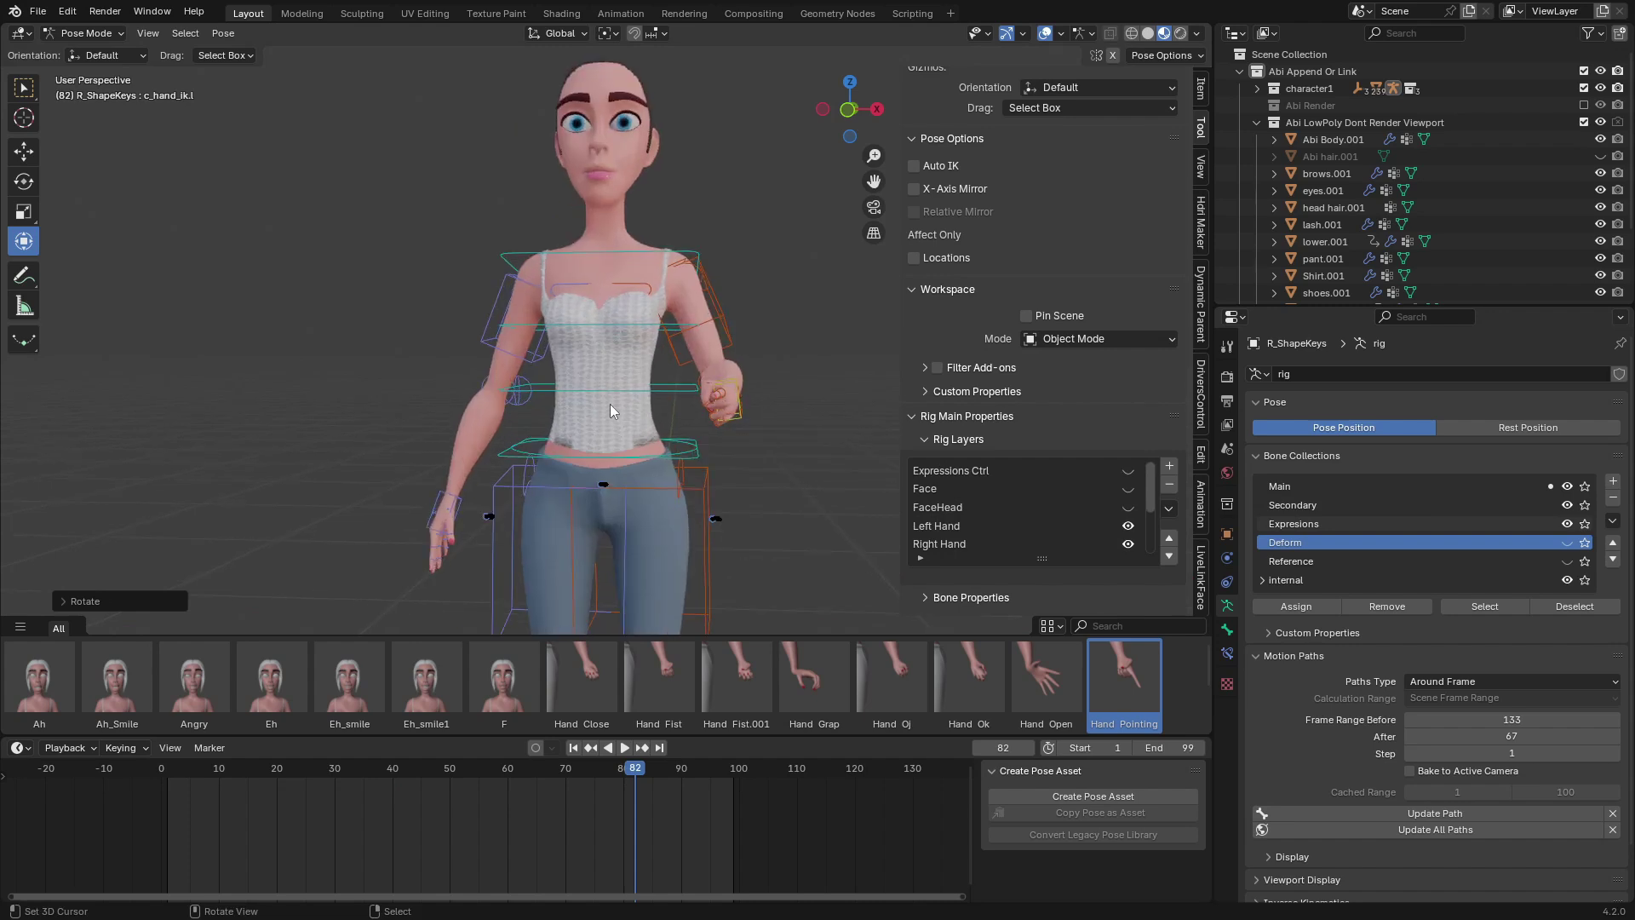
{"action": "scroll", "coordinate": [610, 404], "scroll_direction": "down", "scroll_amount": 4}
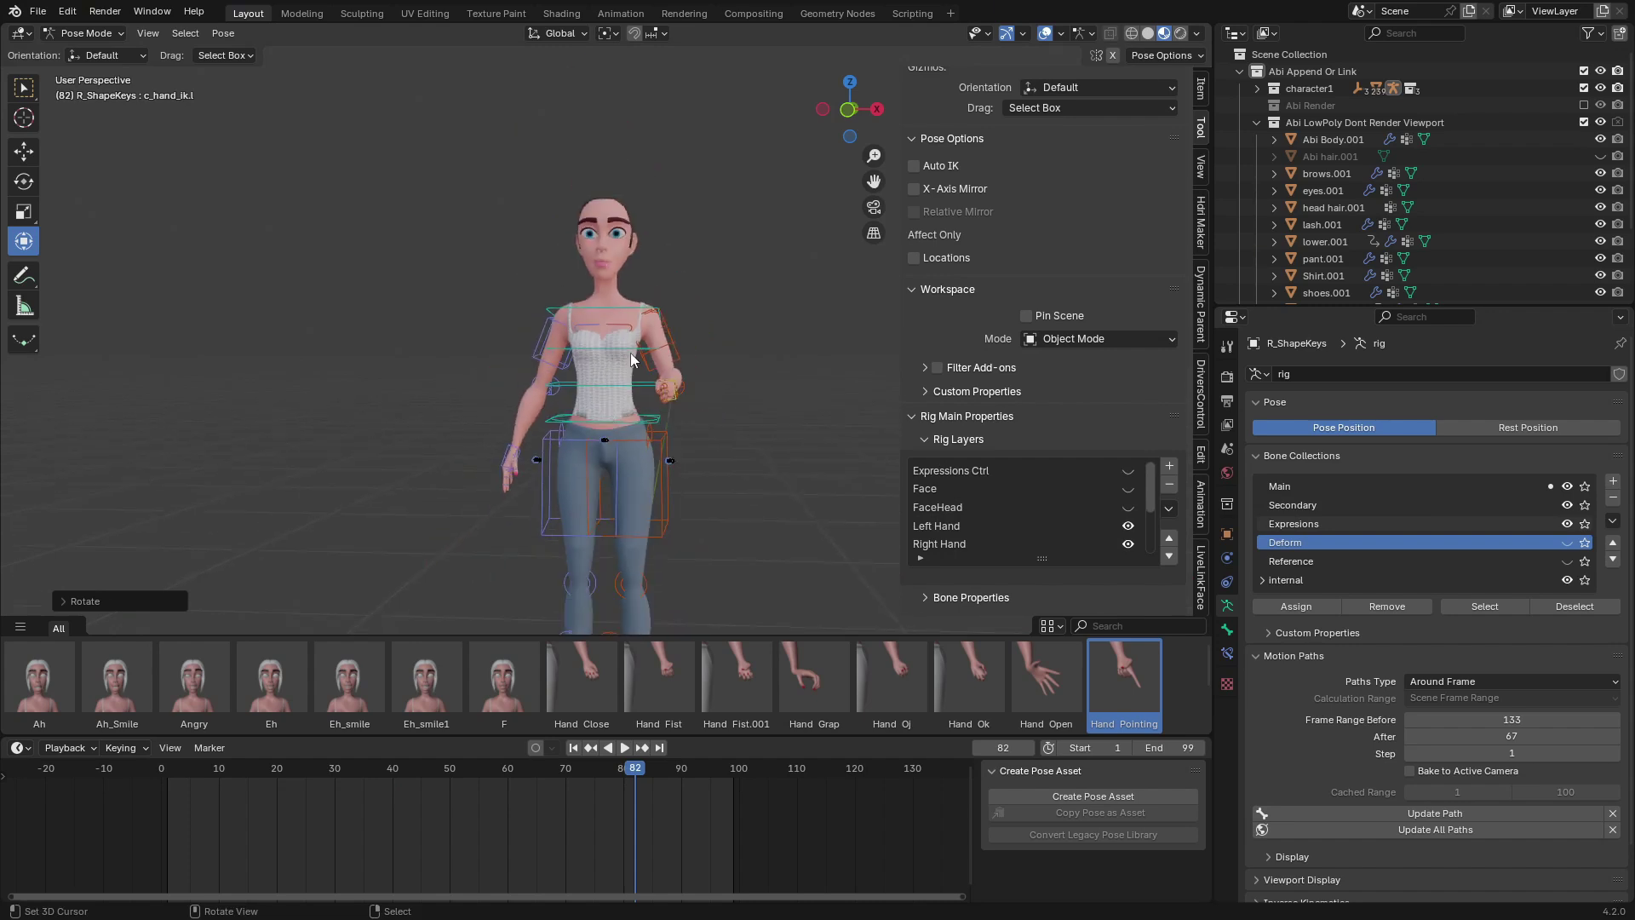
{"action": "key", "text": "space"}
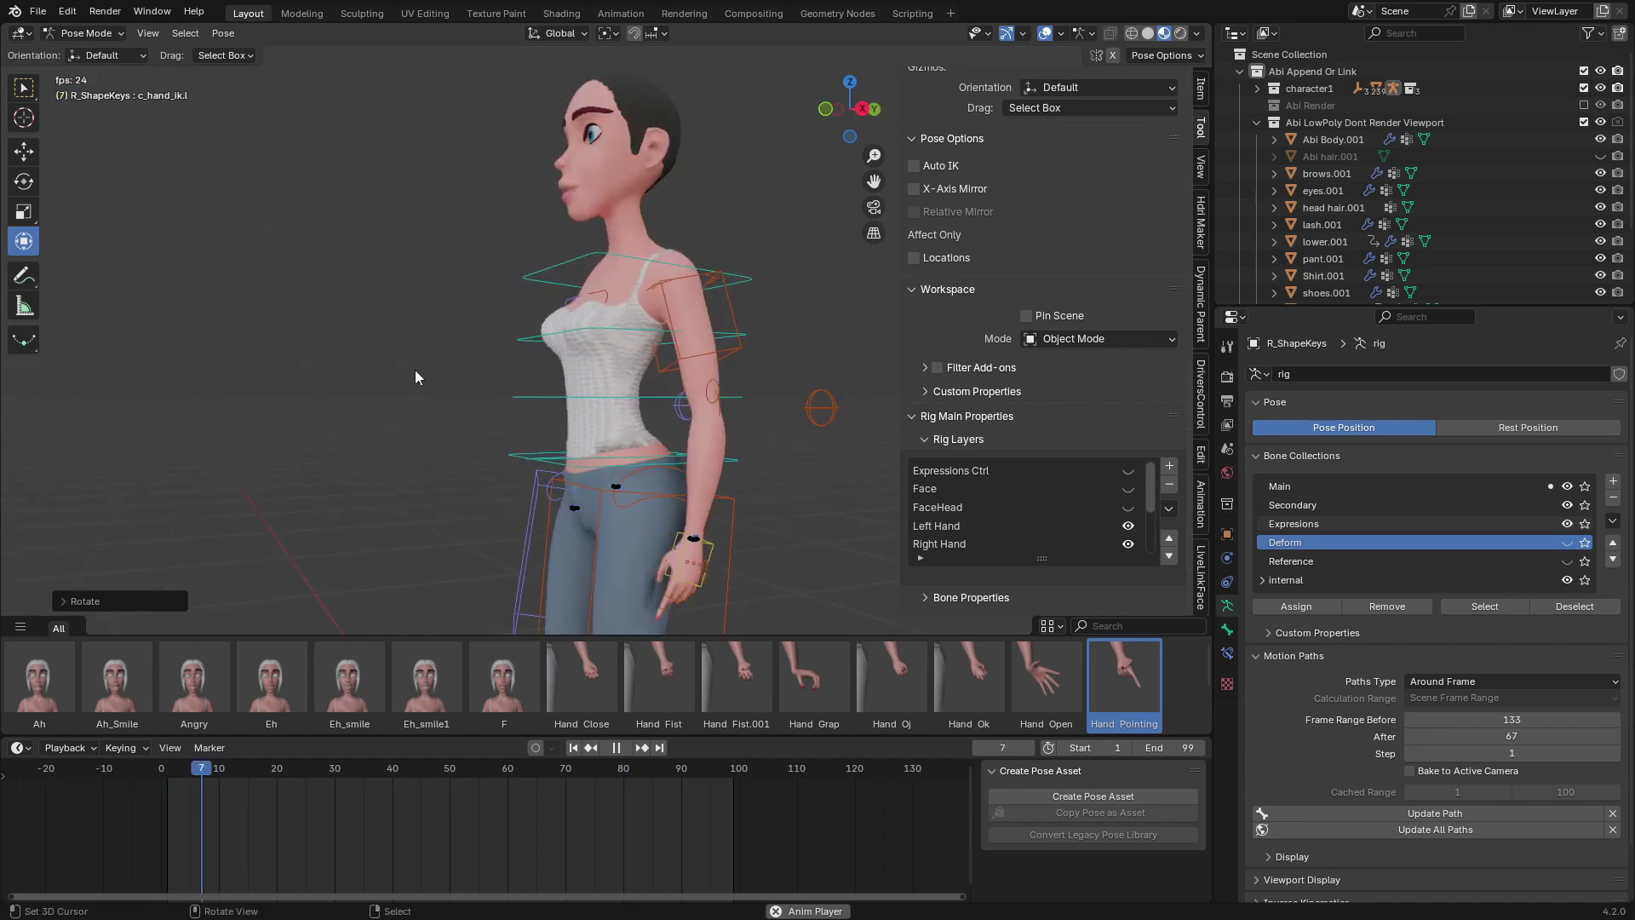